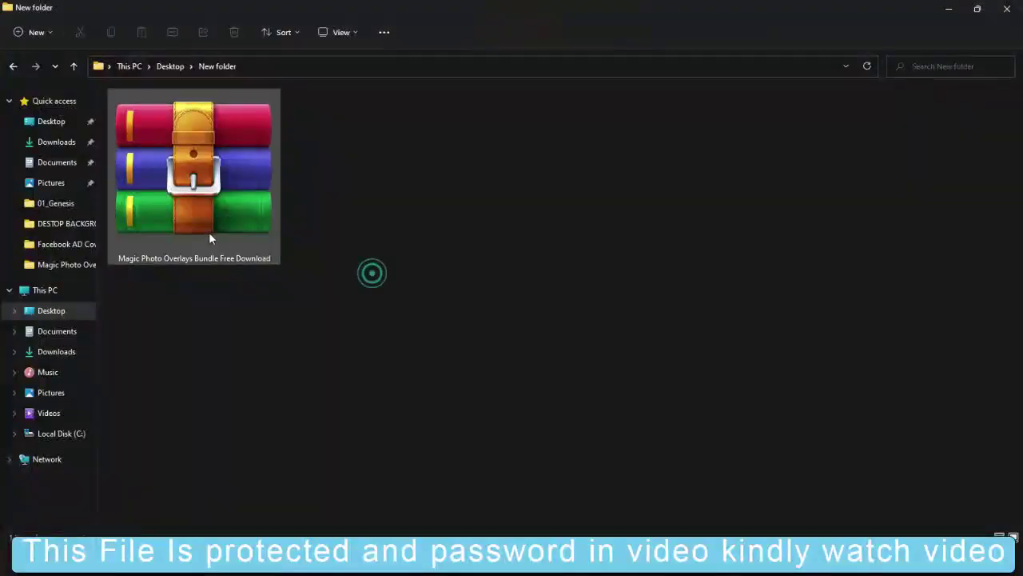
Extract Magic Photo Overlays Bundle Free Download.rar into its own folder, entering the archive password
right_click(210, 235)
left_click(247, 406)
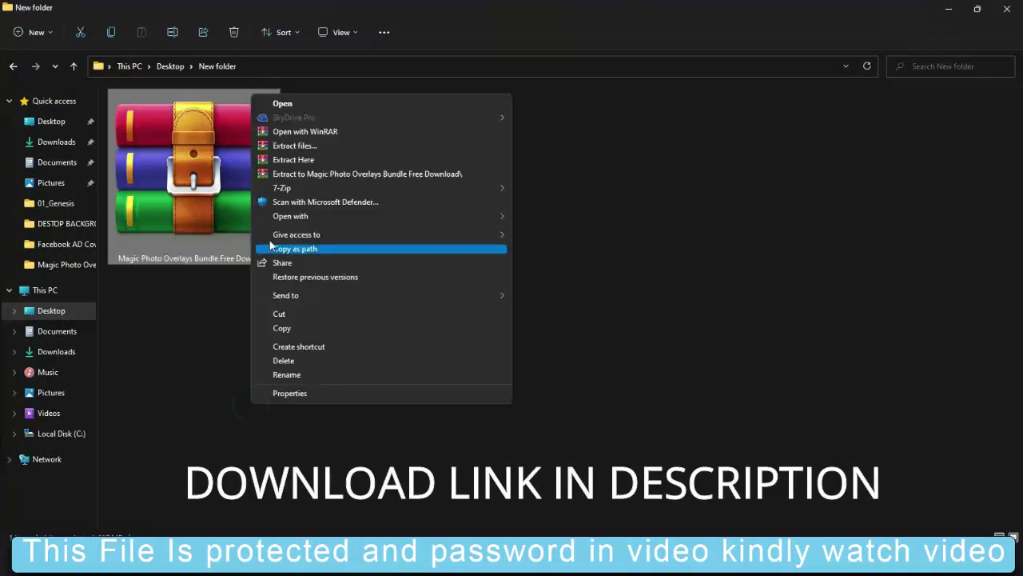
left_click(311, 176)
left_click(440, 377)
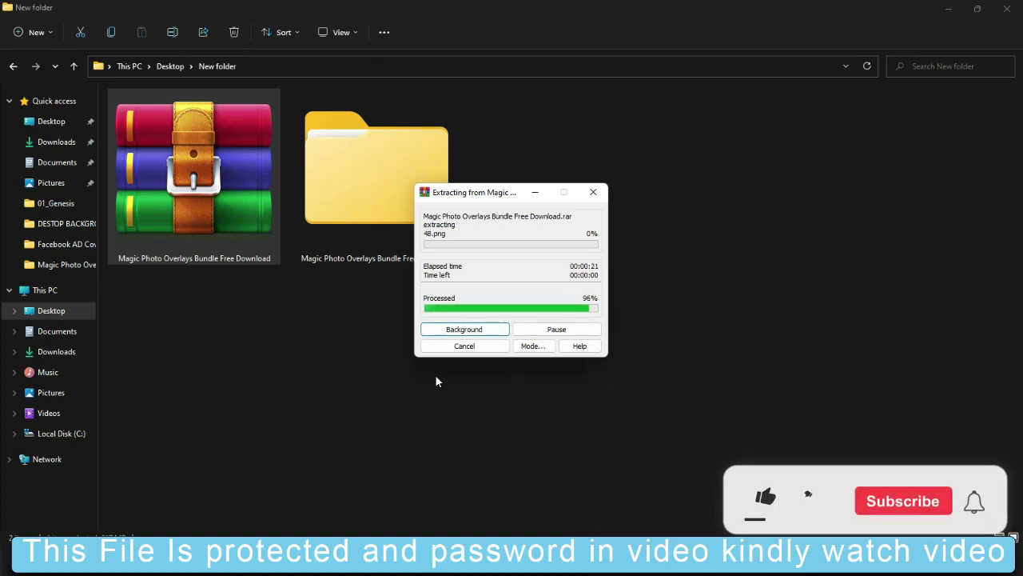
Show the inner bundle folder as extra large icons and view the VOL.3 preview in Picasa
double_click(319, 149)
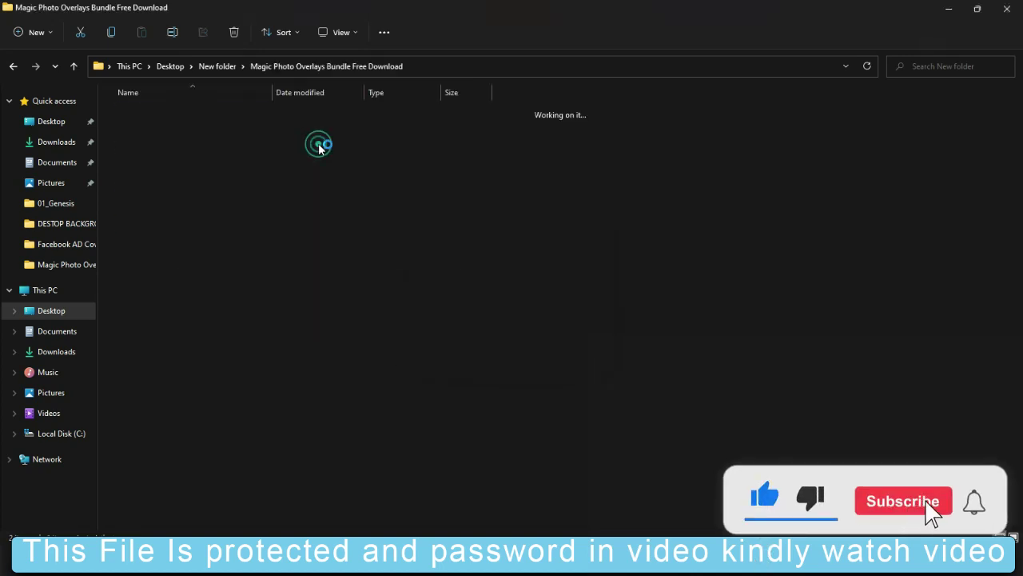
left_click(336, 32)
left_click(327, 62)
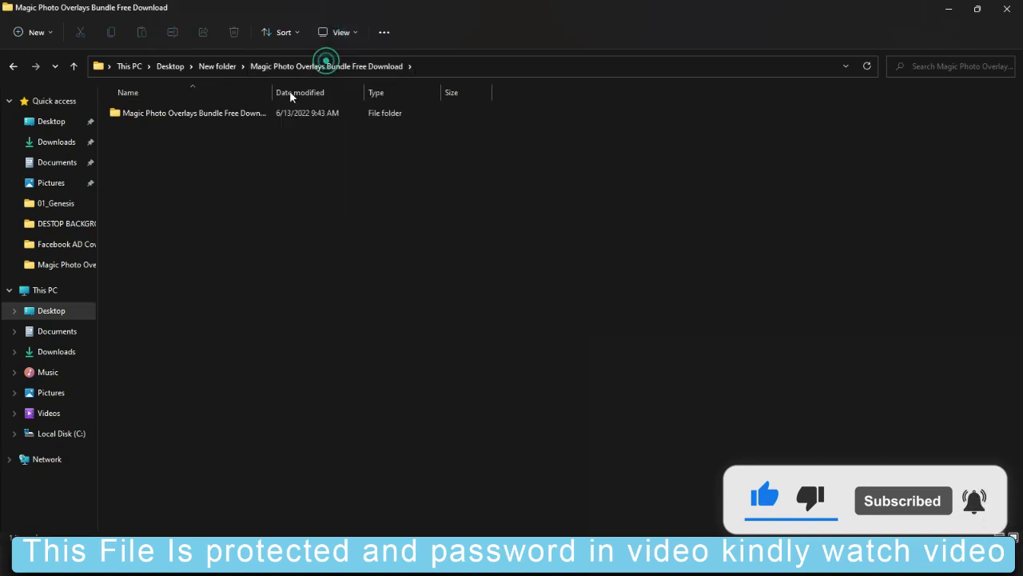
double_click(244, 172)
left_click(343, 38)
left_click(342, 68)
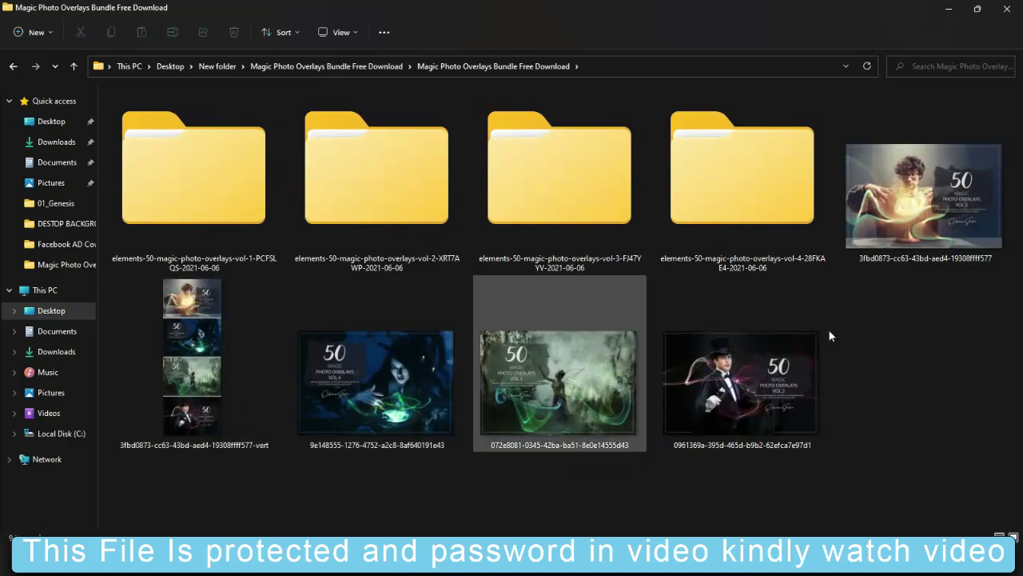
double_click(926, 228)
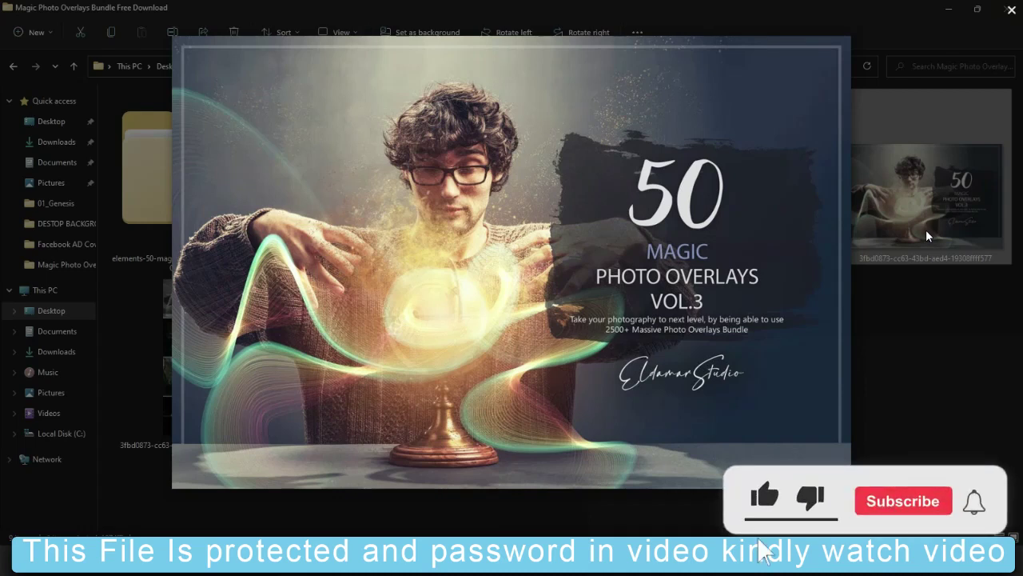
View the tall combined and VOL.4 preview images, then open the vol-1 folder
left_click(1011, 9)
double_click(232, 349)
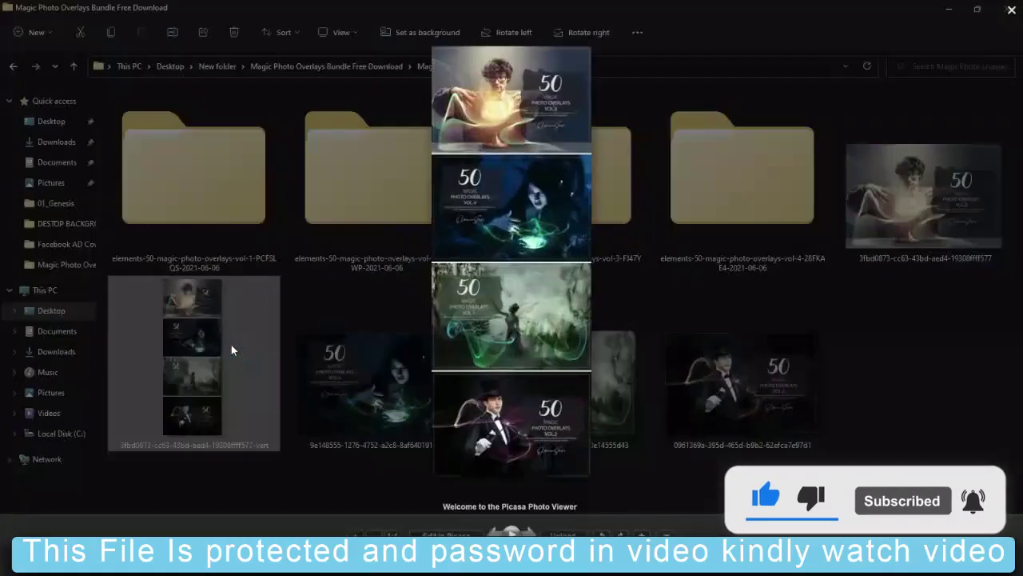
left_click(1011, 9)
double_click(382, 404)
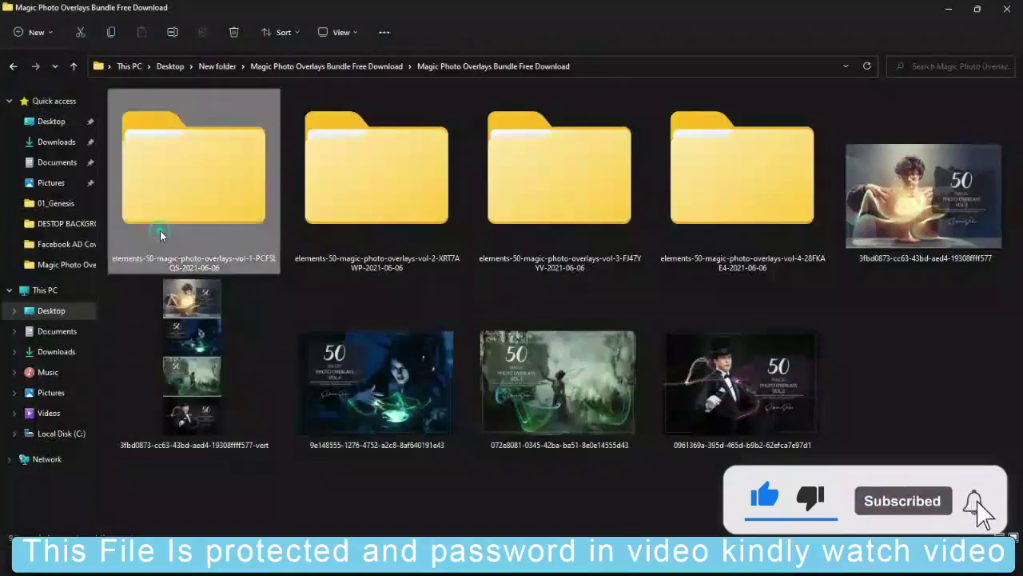
double_click(164, 232)
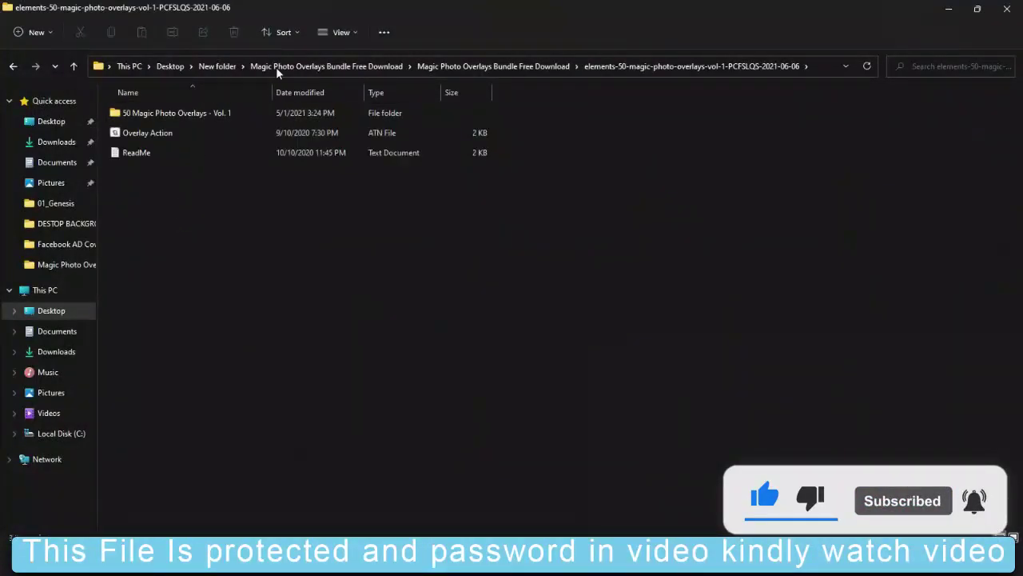
Go into 50 Magic Photo Overlays - Vol. 1 > JPG, with extra large icons at each level
left_click(346, 37)
left_click(335, 62)
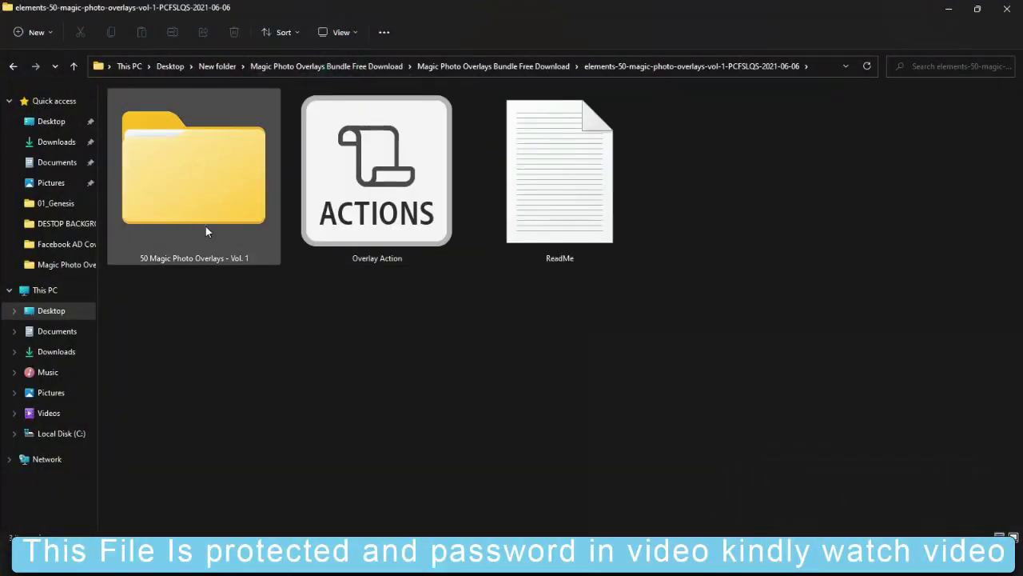
double_click(205, 230)
left_click(324, 32)
left_click(319, 61)
double_click(207, 206)
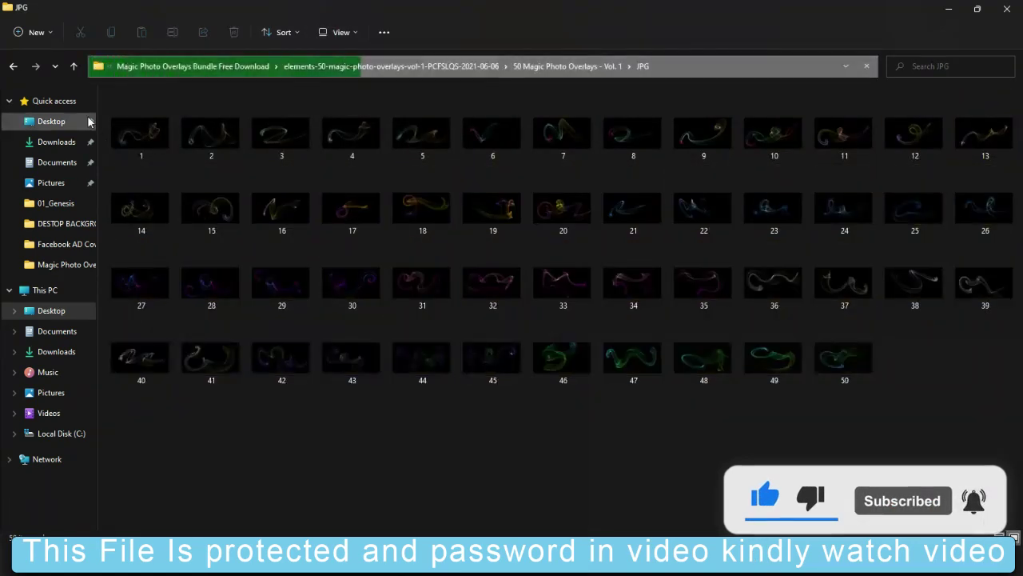
Page through Vol. 1 overlays 1.jpg to 50.jpg in Picasa, then close the viewer
double_click(141, 132)
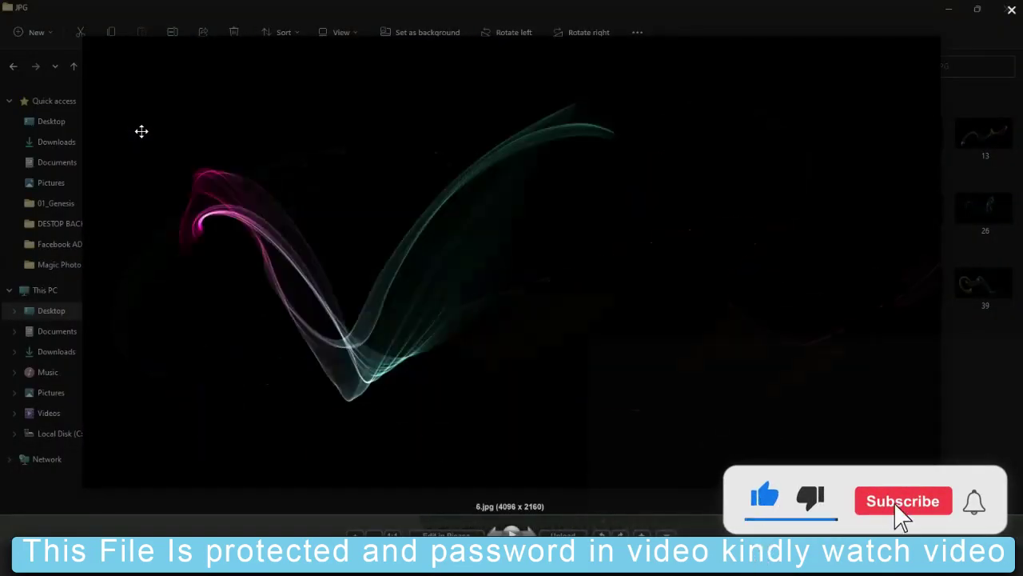
key("Right")
key("Right")
key("Right")
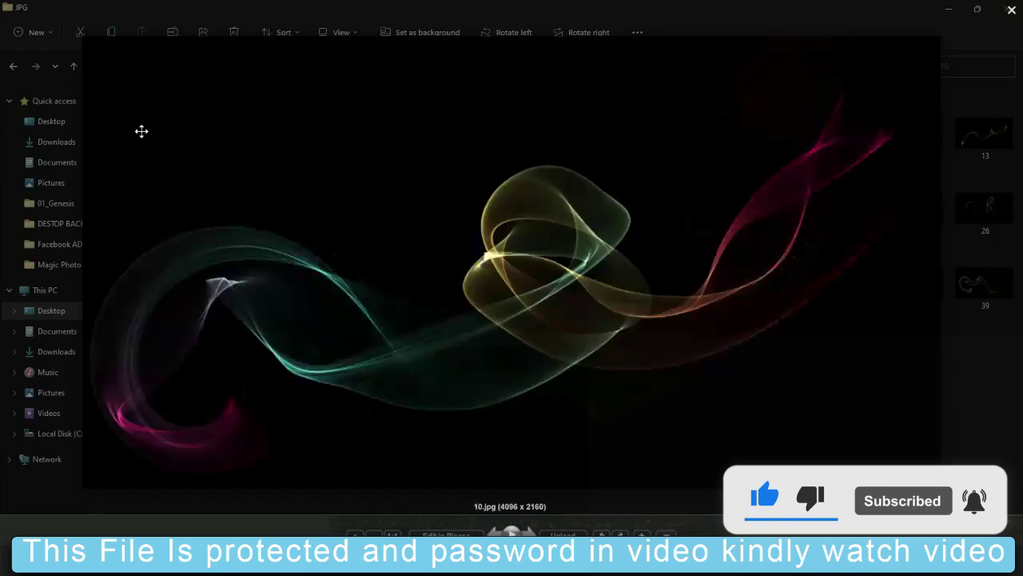
key("Right")
key("Right")
key("Right")
key("Right")
key("Right")
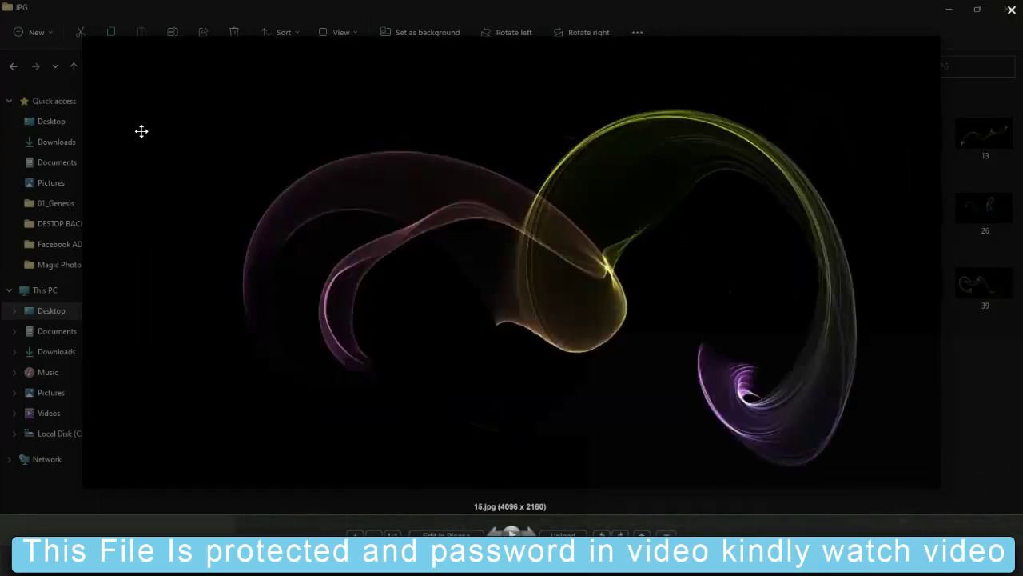
key("Right")
key("Right")
key("Right")
key("Right")
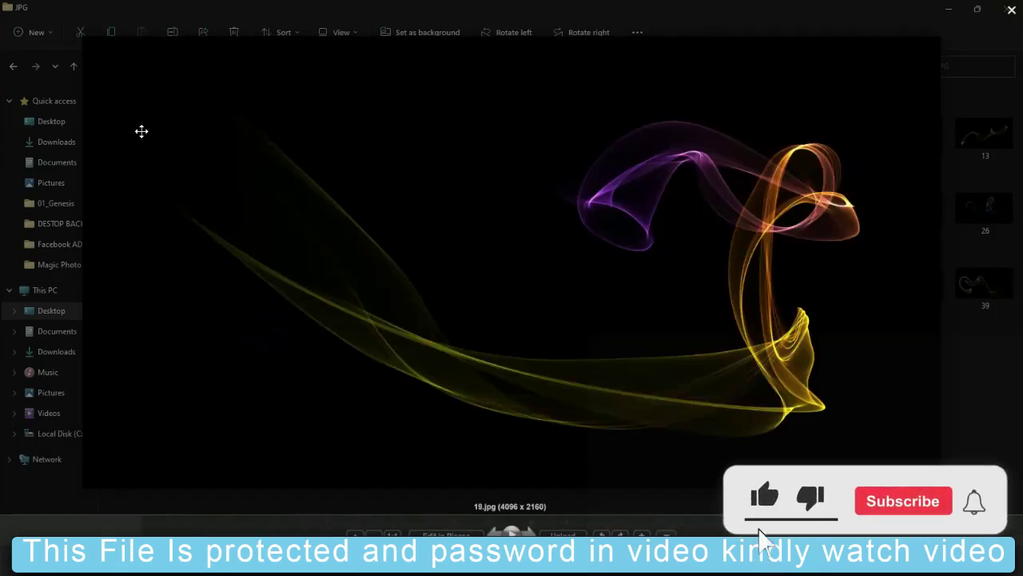
key("Right")
key("Right")
key("Right")
key("Right")
key("Right")
key("Right")
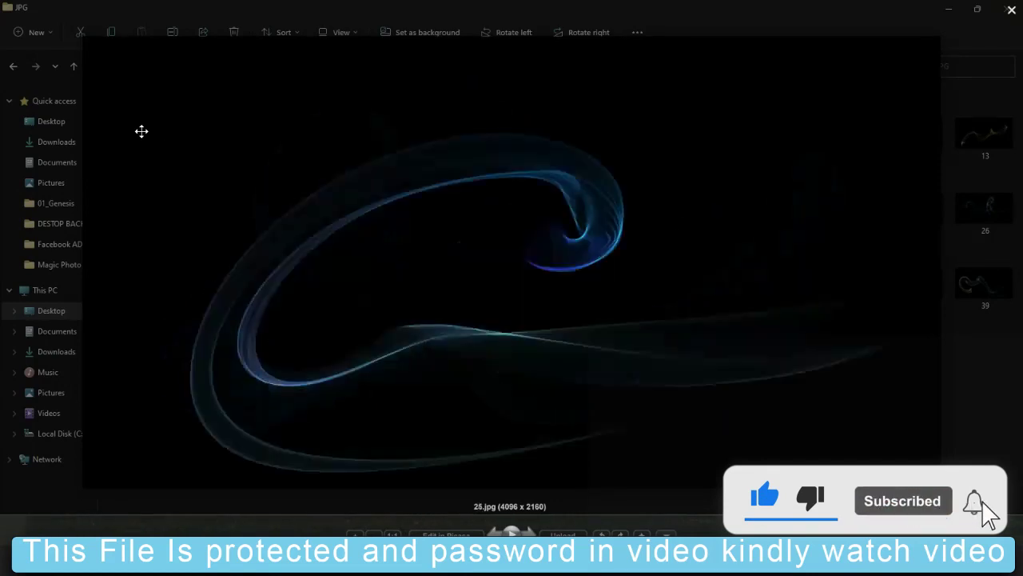
key("Right")
key("Right")
key("Right")
key("Right")
key("Right")
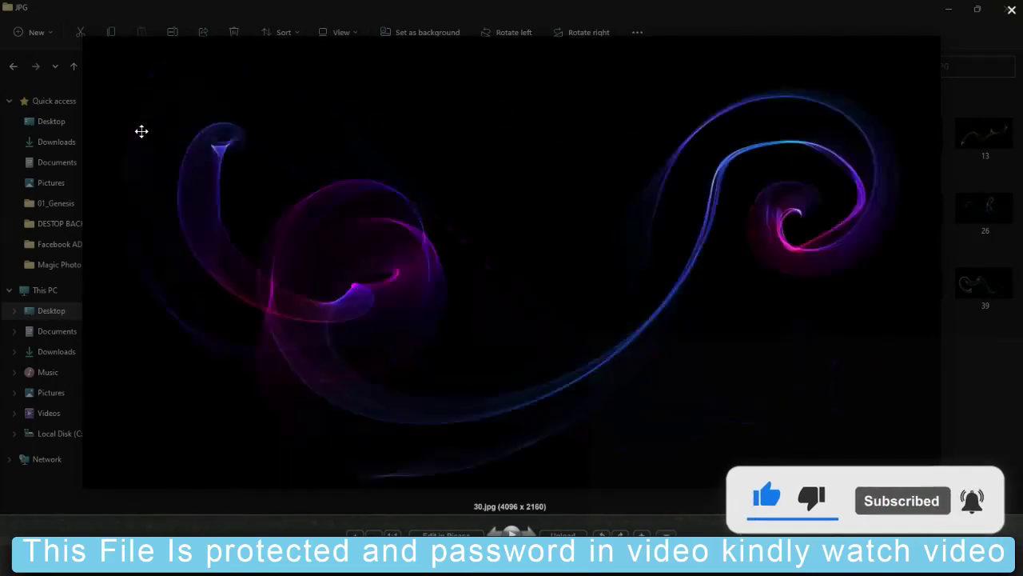
key("Right")
key("Right")
key("Right")
key("Right")
key("Right")
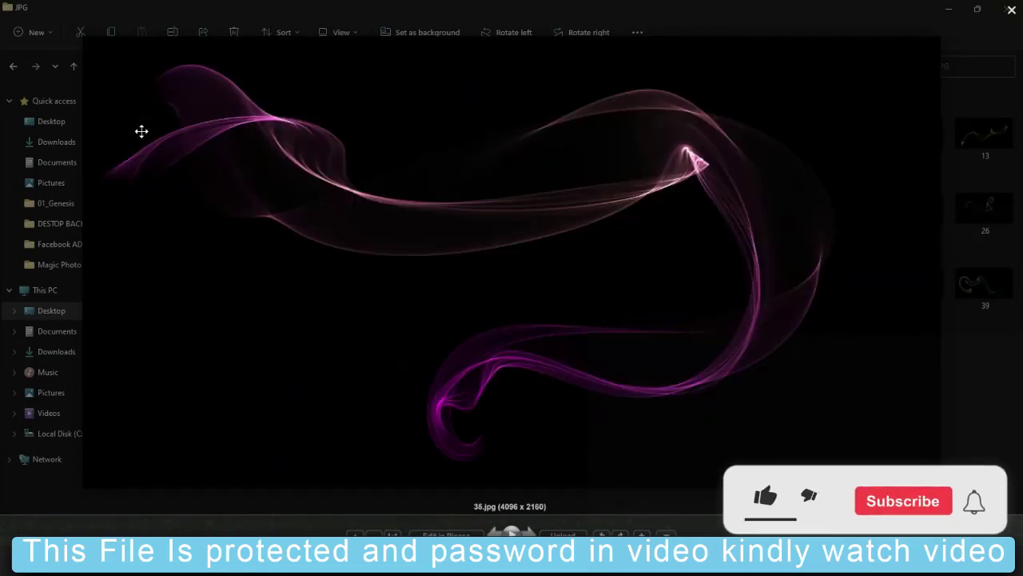
key("Right")
key("Right")
key("Right")
key("Right")
key("Right")
key("Right")
key("Right")
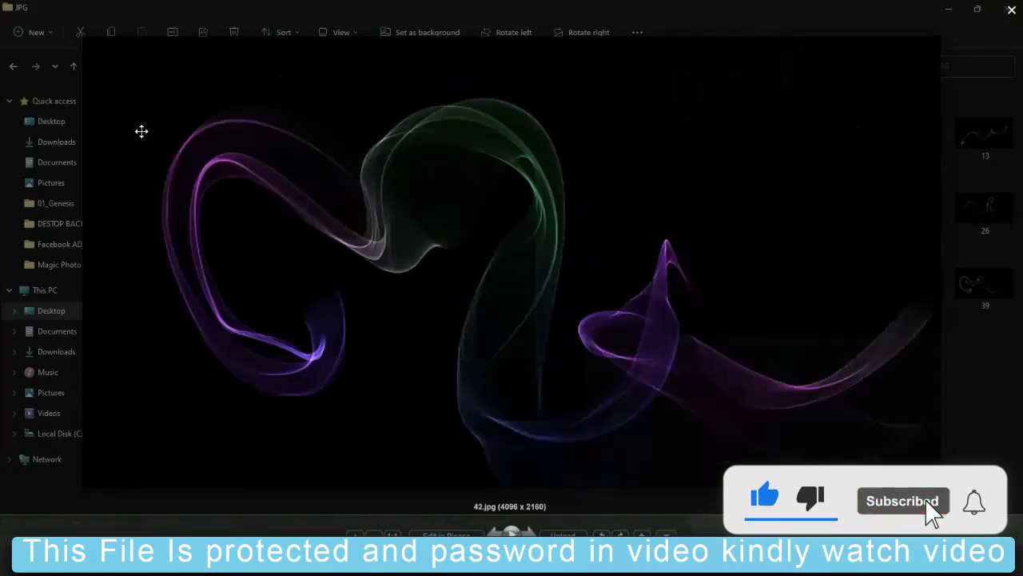
key("Right")
key("Right")
key("Right")
key("Right")
key("Right")
key("Right")
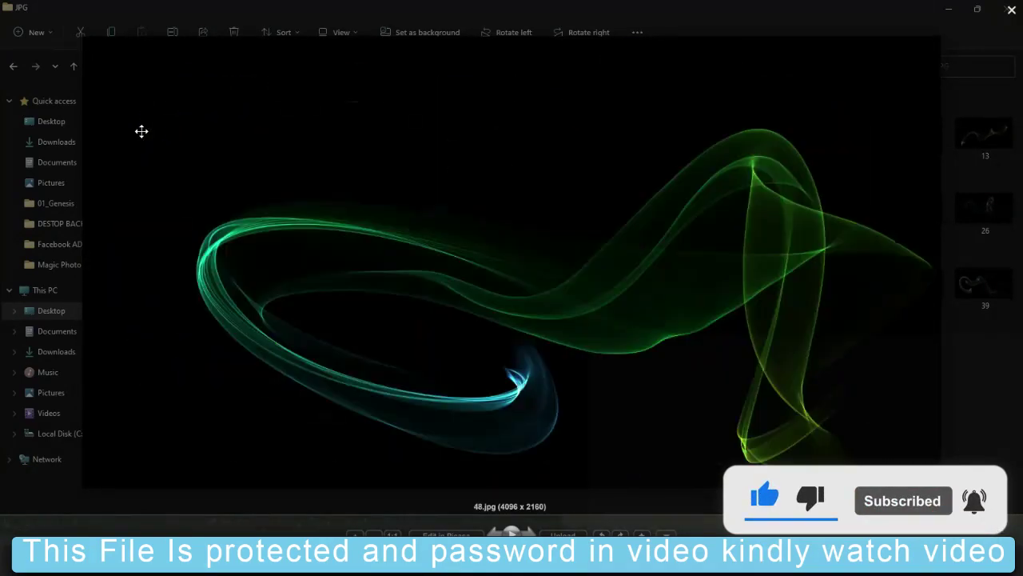
key("Right")
key("Right")
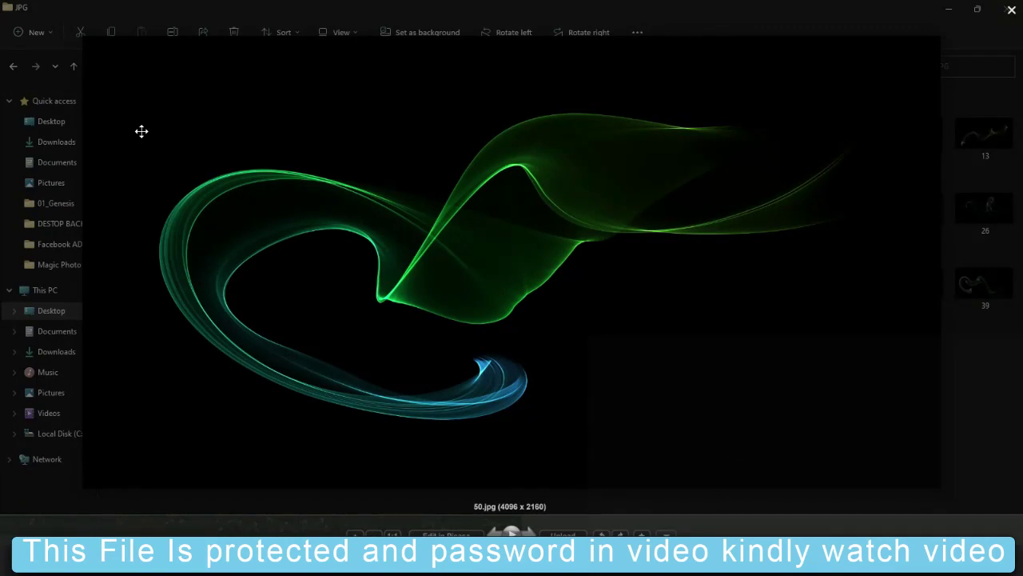
left_click(1012, 10)
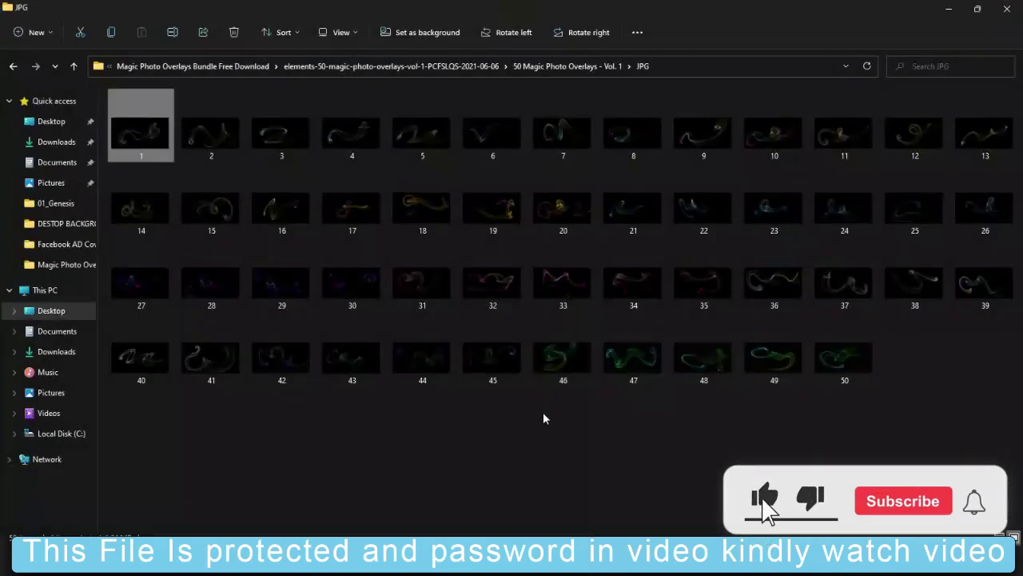
Peek into the Vol. 1 PNG folder, then go to the 50 Magic Photo Overlays - Vol. 2 JPG folder
key("alt+Up")
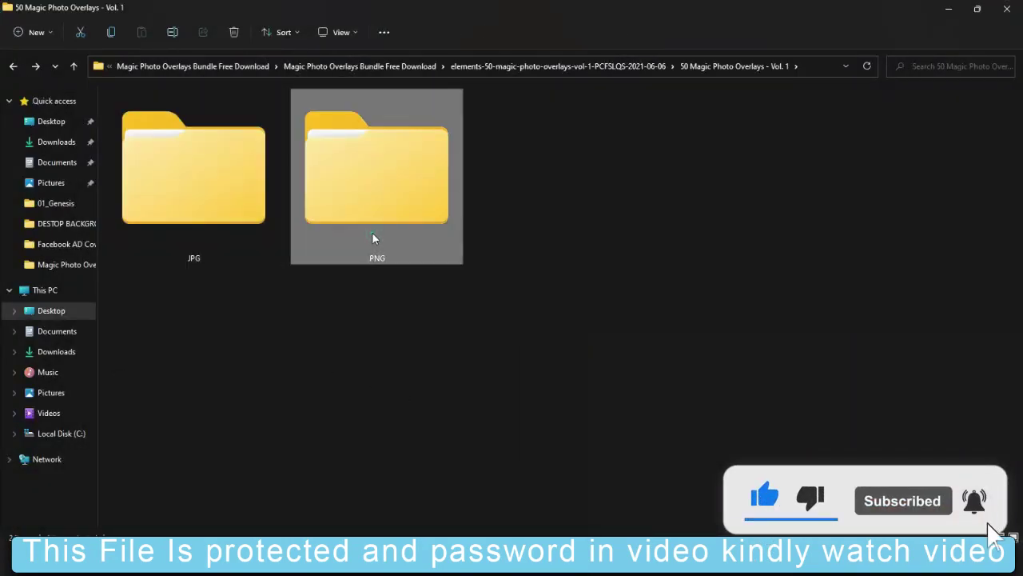
double_click(371, 232)
key("alt+Up")
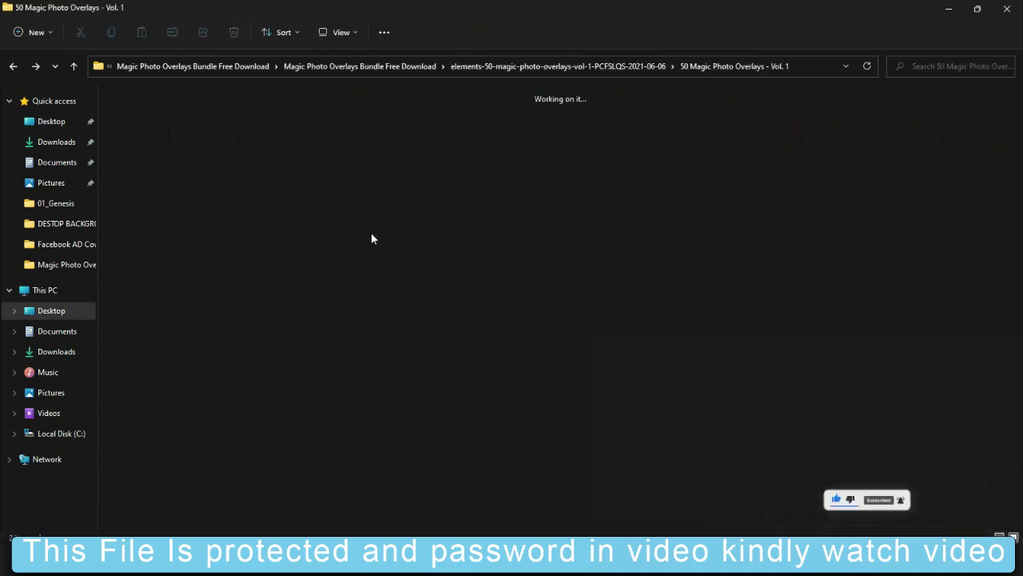
key("alt+Up")
key("alt+Up")
double_click(330, 223)
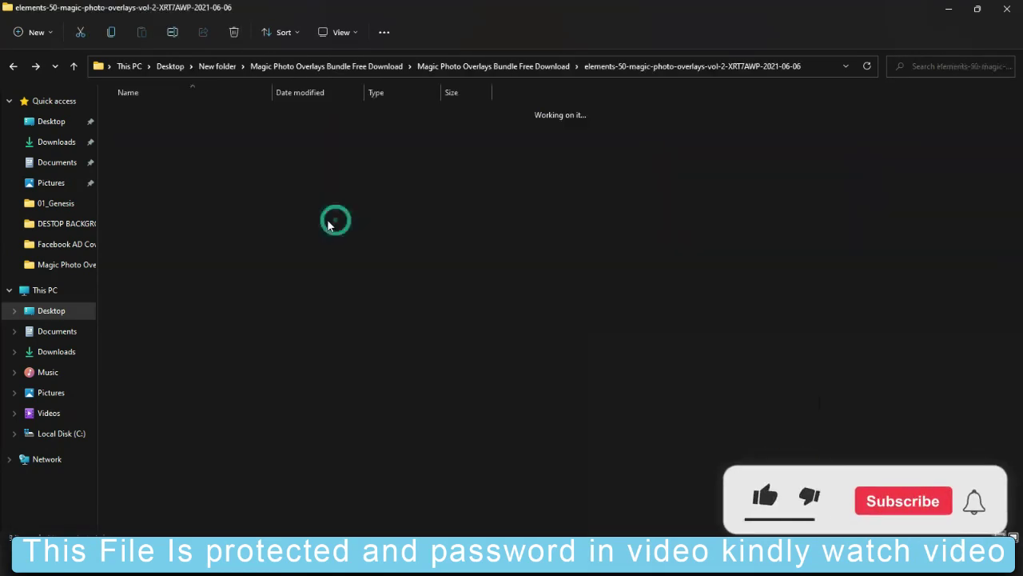
double_click(180, 115)
double_click(160, 114)
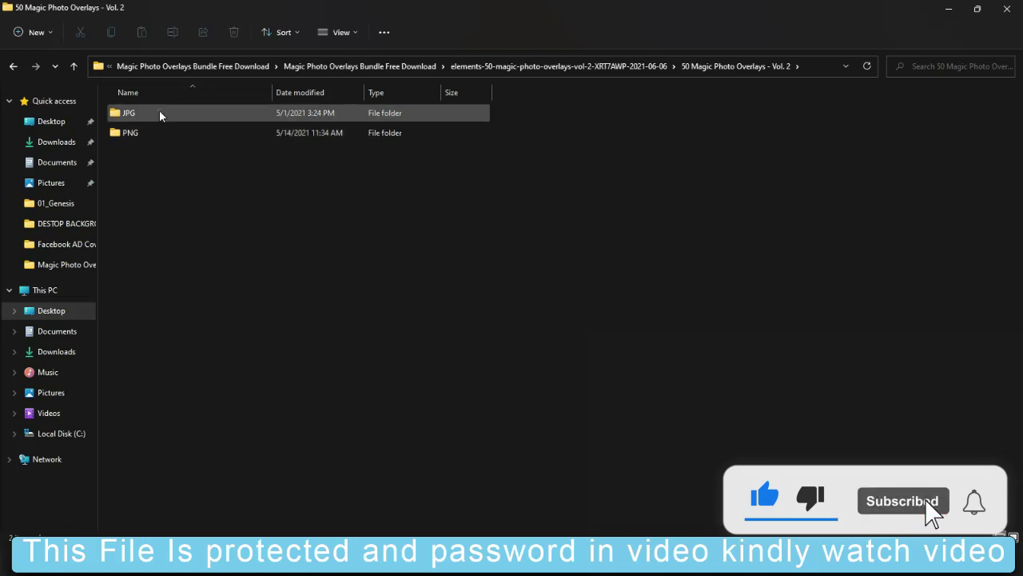
Flip through the Vol. 2 overlays up to 94.jpg in Picasa, then return to the folder
double_click(147, 128)
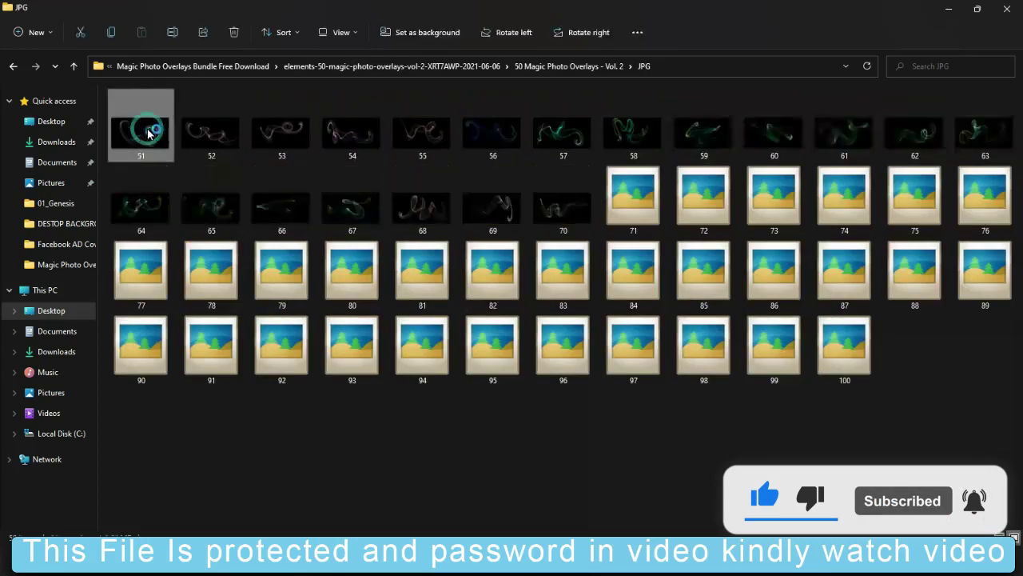
key("Right")
key("Right")
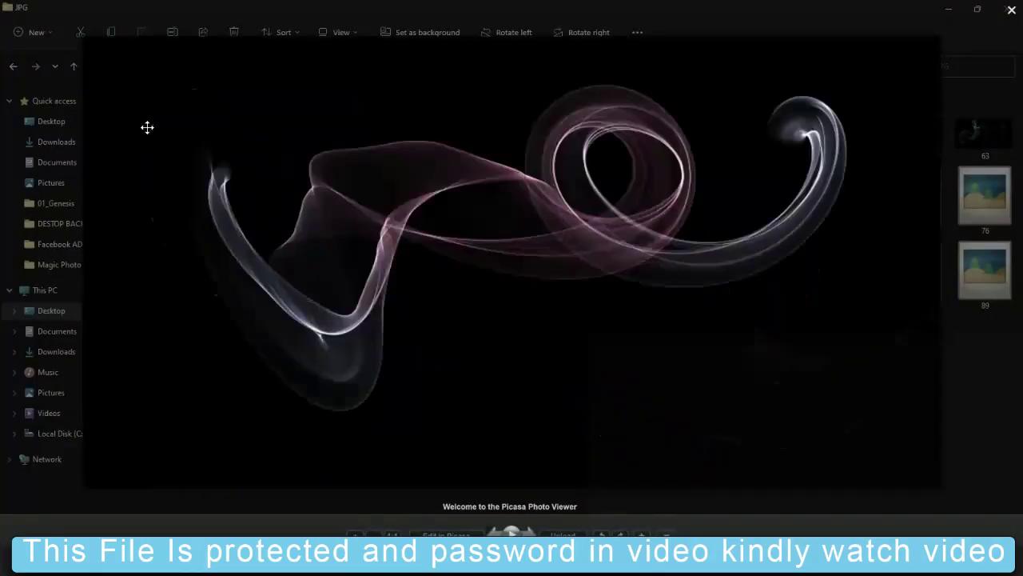
key("Right")
key("Right")
key("Right")
key("Right")
key("Right")
key("Right")
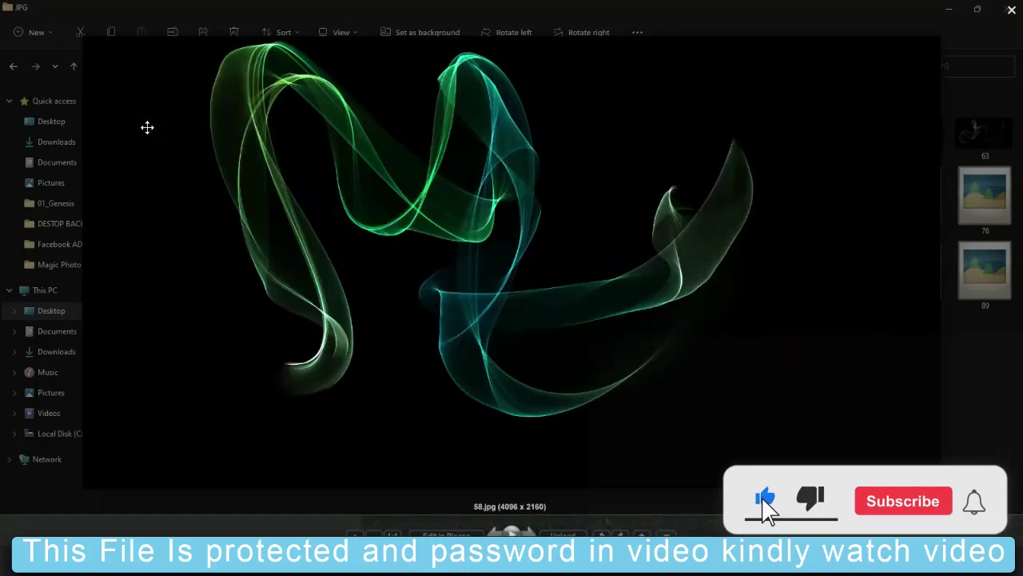
key("Right")
key("Right")
key("Right")
key("Right")
key("Right")
key("Right")
key("Right")
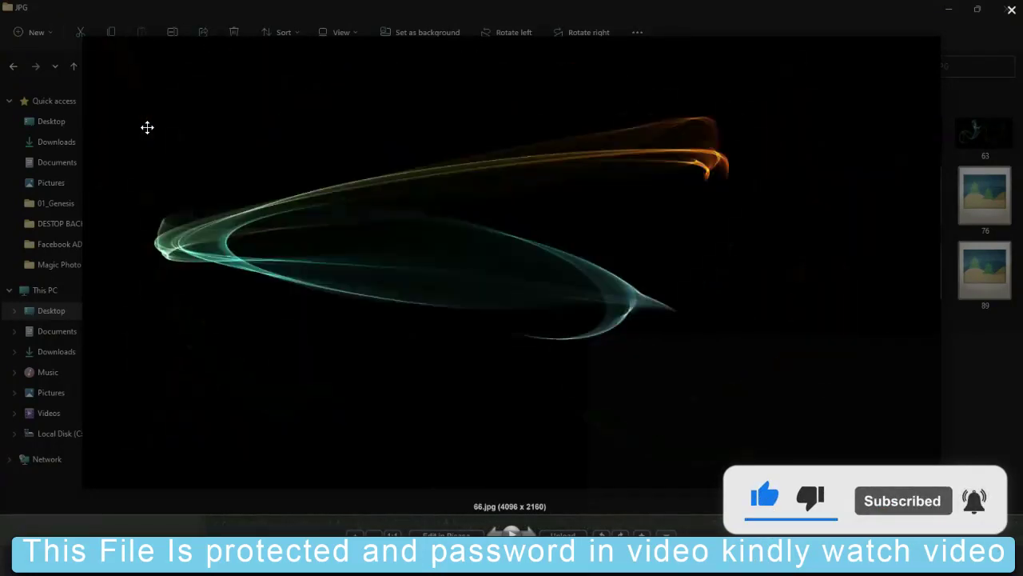
key("Right")
key("Right")
key("Right")
key("Right")
key("Right")
key("Right")
key("Right")
key("Right")
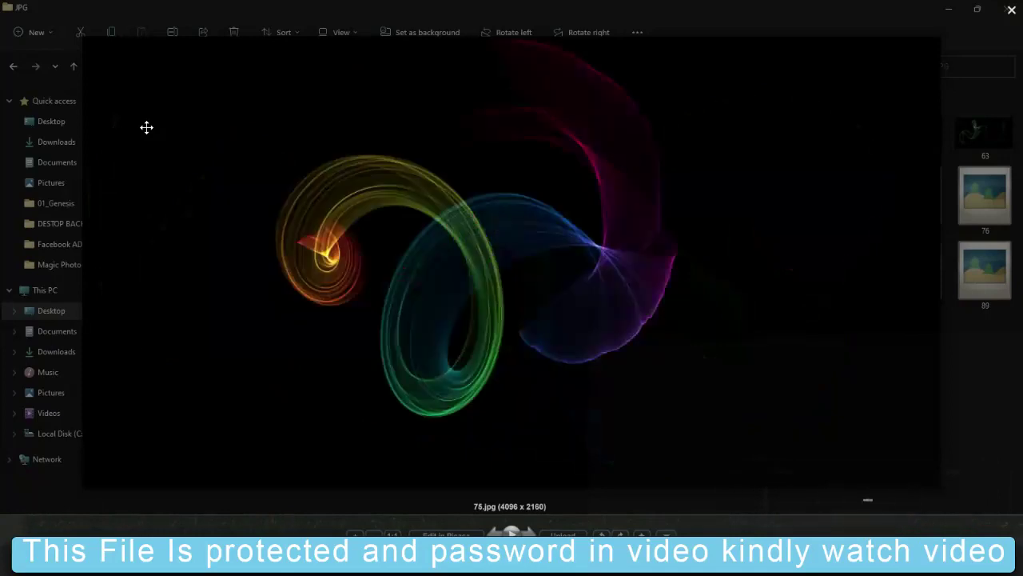
key("Right")
key("Right")
key("Right")
key("Right")
key("Right")
key("Right")
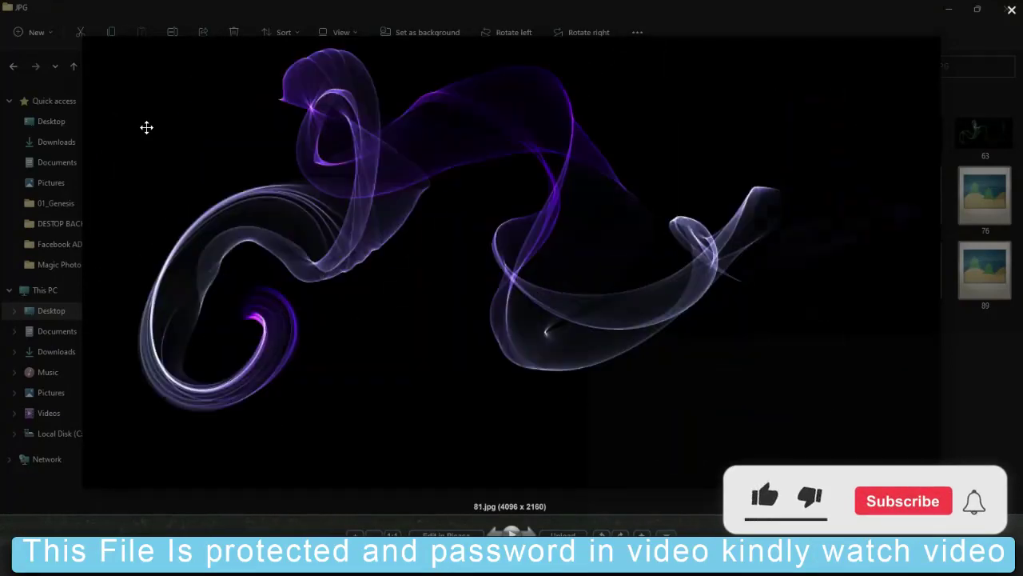
key("Right")
key("Right")
key("Right")
key("Right")
key("Right")
key("Right")
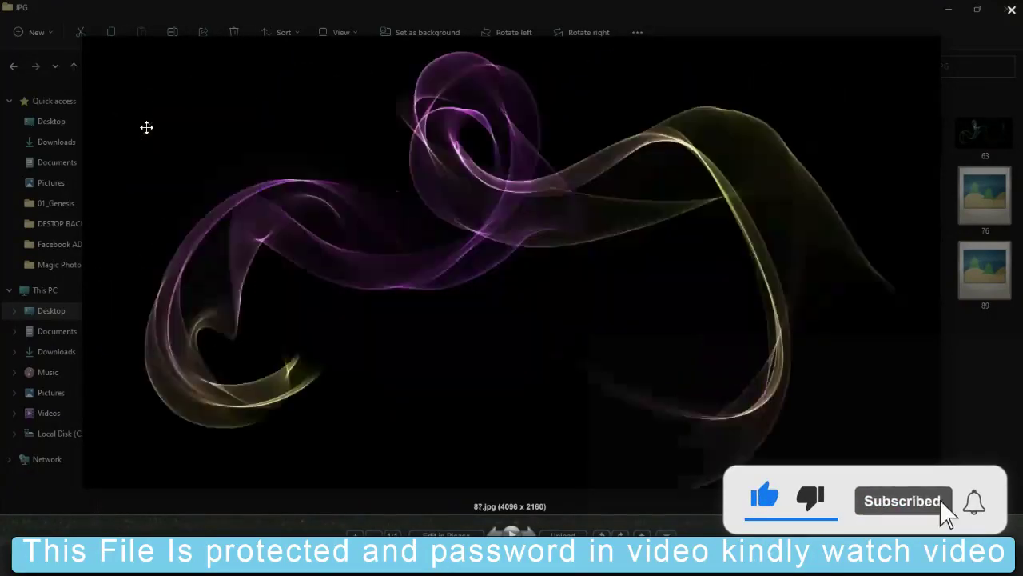
key("Right")
key("Right")
key("Right")
key("Right")
key("Right")
key("Right")
key("Right")
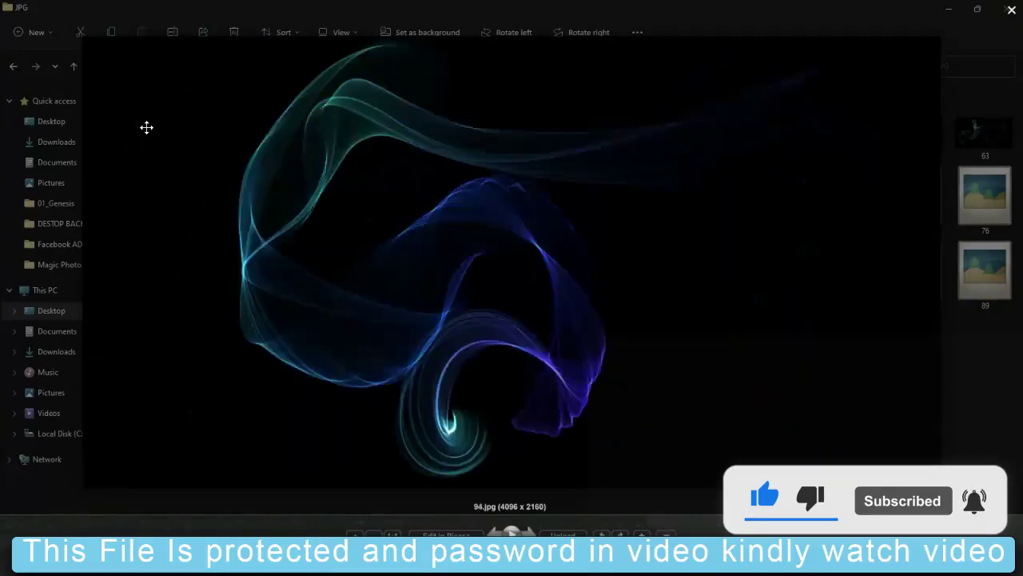
key("Right")
key("Right")
key("Right")
key("Right")
key("Right")
key("Right")
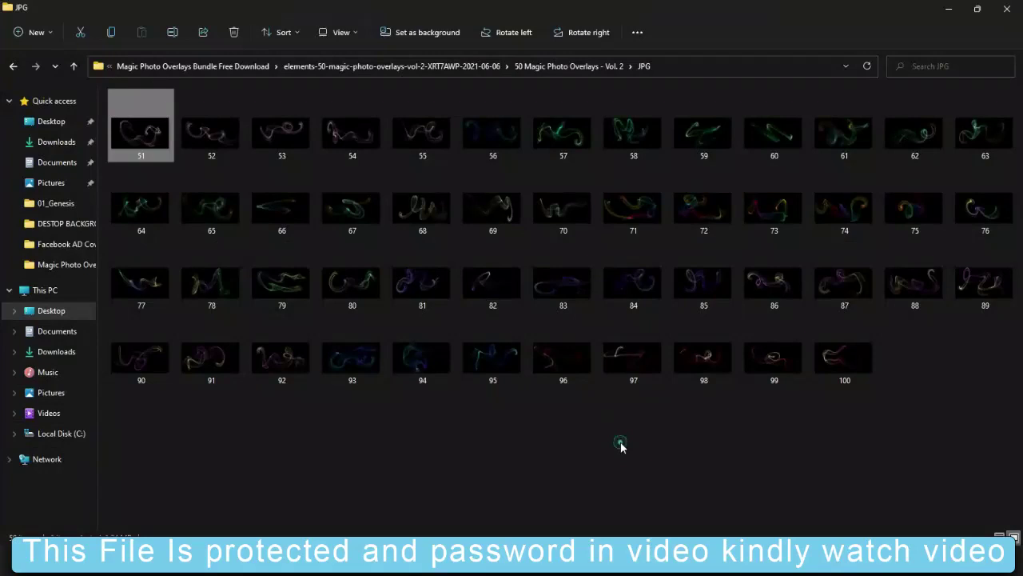
key("alt+Up")
key("alt+Up")
key("alt+Up")
Open the vol-3 folder's 50 Magic Photo Overlays - Vol. 3 overlays, view one, then return to the bundle folder
double_click(513, 193)
double_click(201, 114)
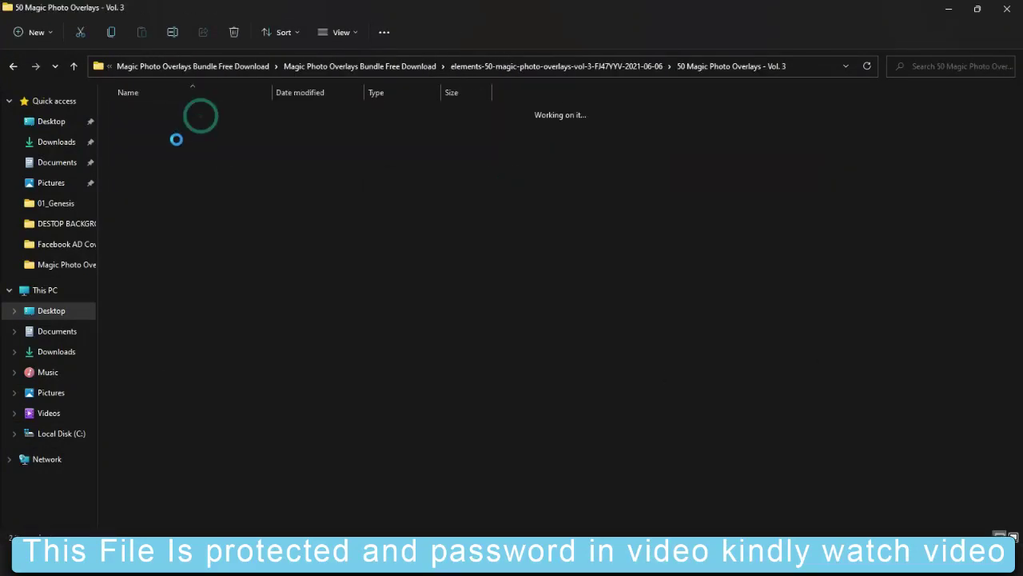
double_click(152, 146)
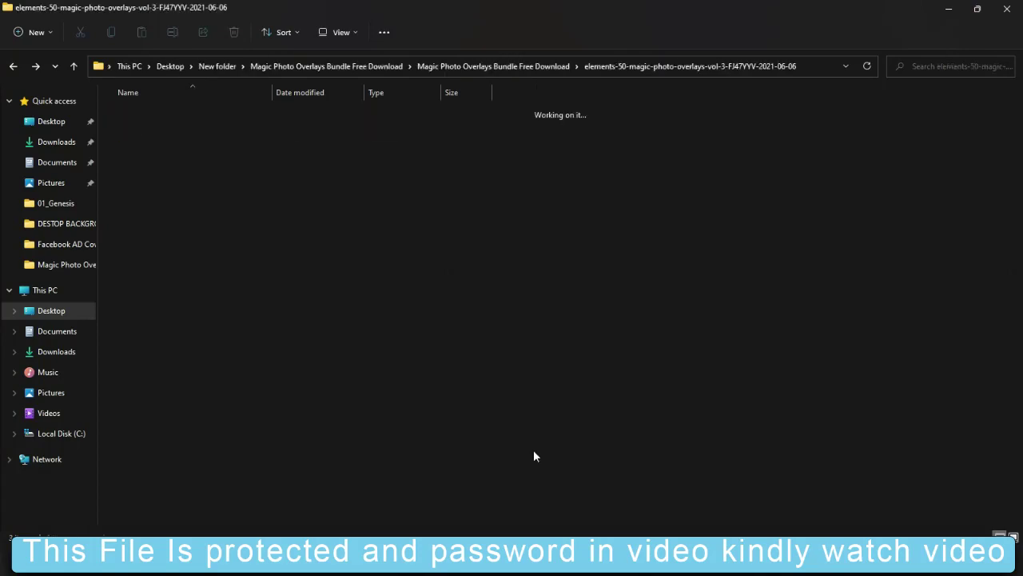
key("alt+Up")
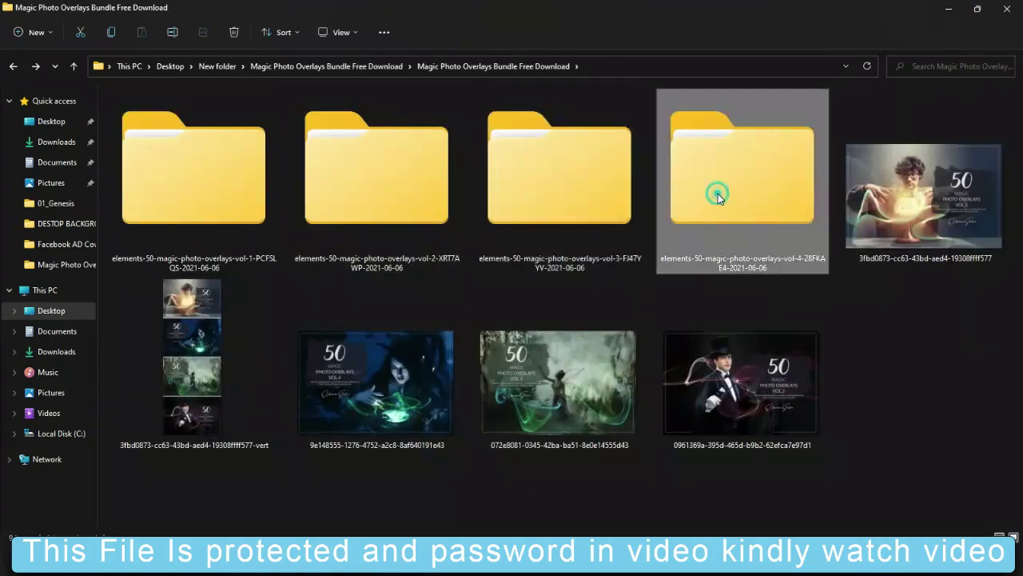
Open vol-4 > 50 Magic Photo Overlays - Vol. 4 > JPG and page through the overlays from image 1
double_click(714, 194)
double_click(132, 113)
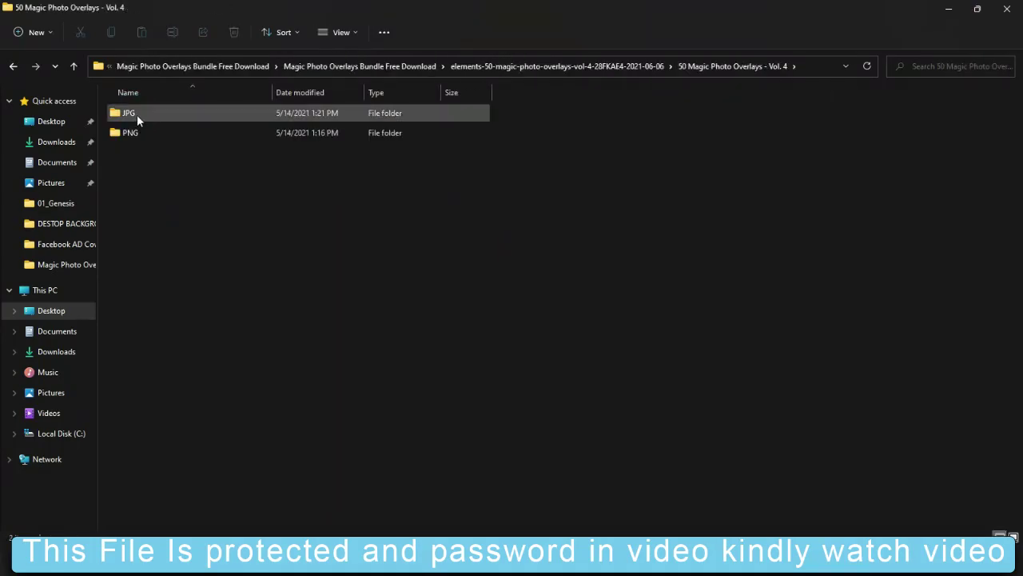
double_click(136, 114)
double_click(135, 115)
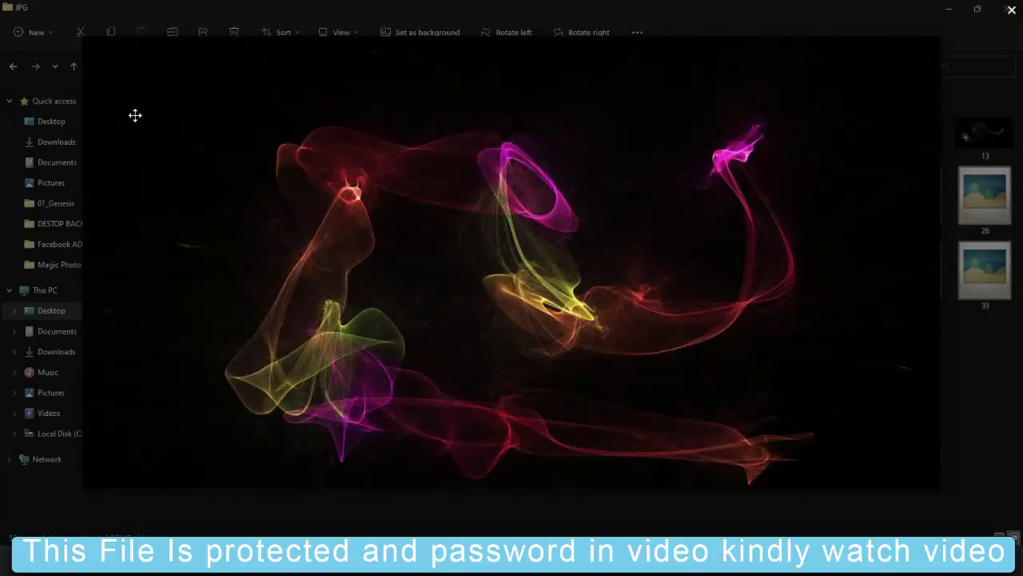
left_click(278, 482)
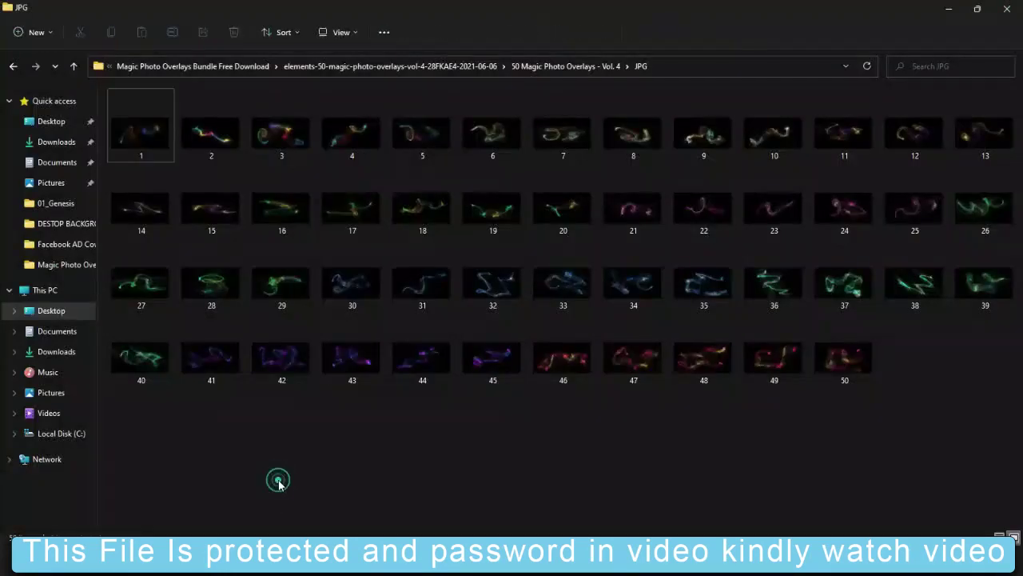
Open the dark-red-background magician photo from Downloads with Adobe Photoshop 2022
key("alt+Up")
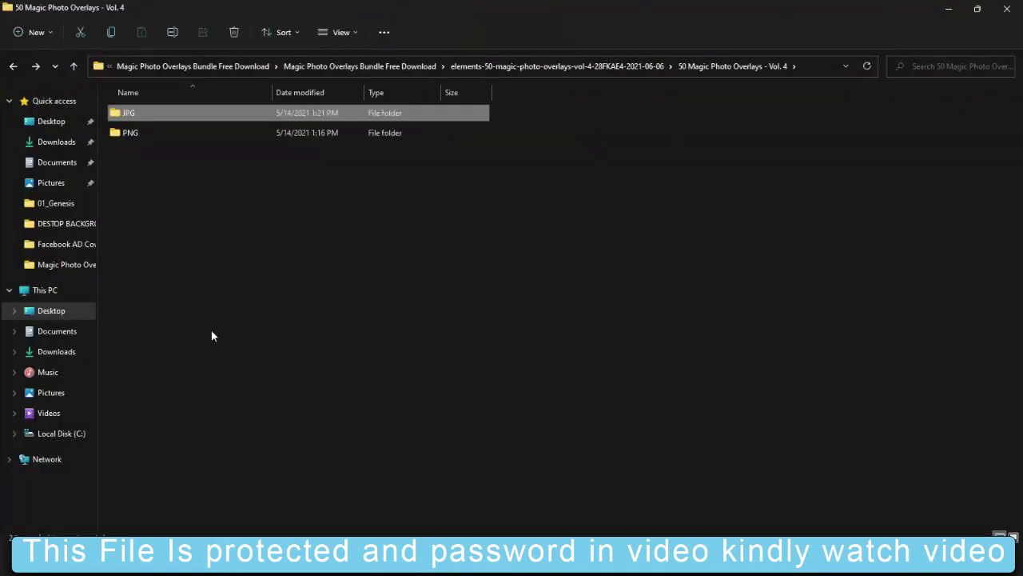
key("alt+Up")
key("alt+Up")
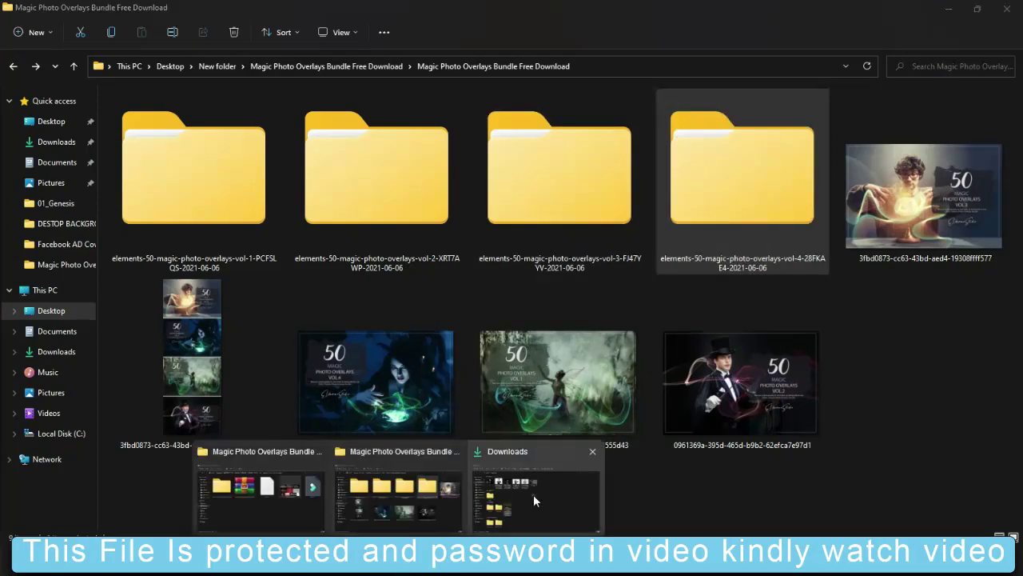
left_click(533, 494)
left_click(280, 143)
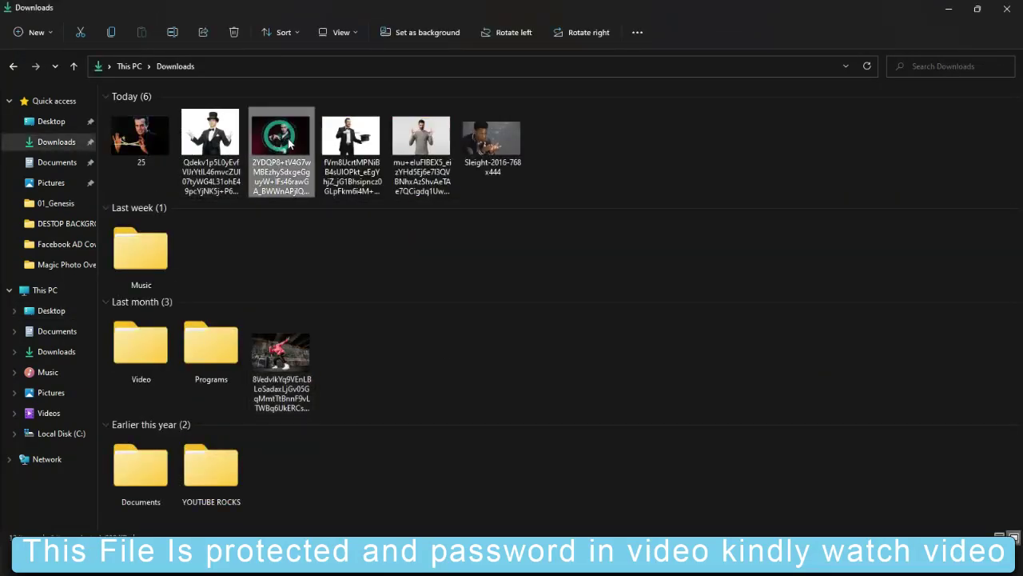
right_click(304, 169)
mouse_move(336, 229)
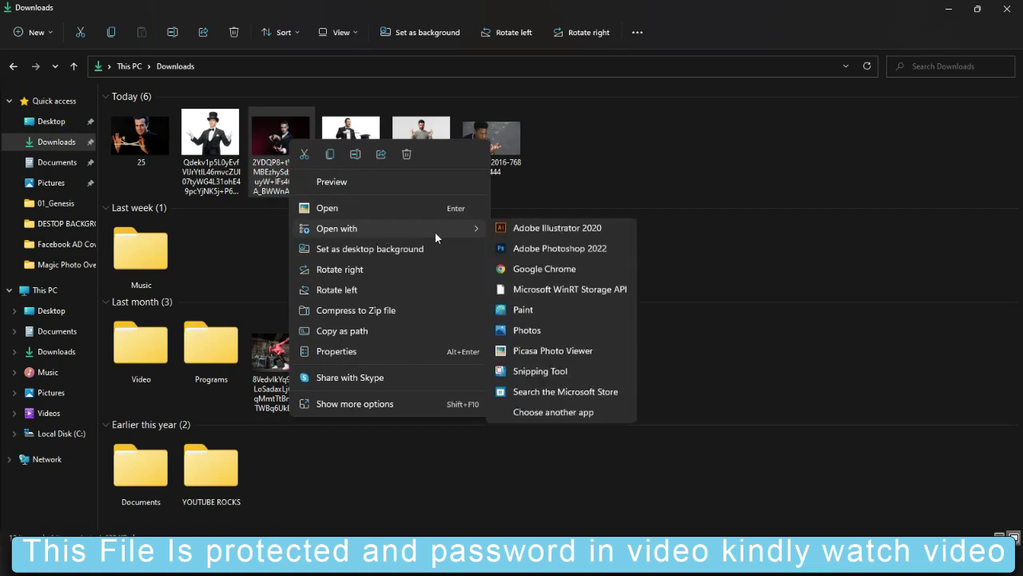
left_click(547, 251)
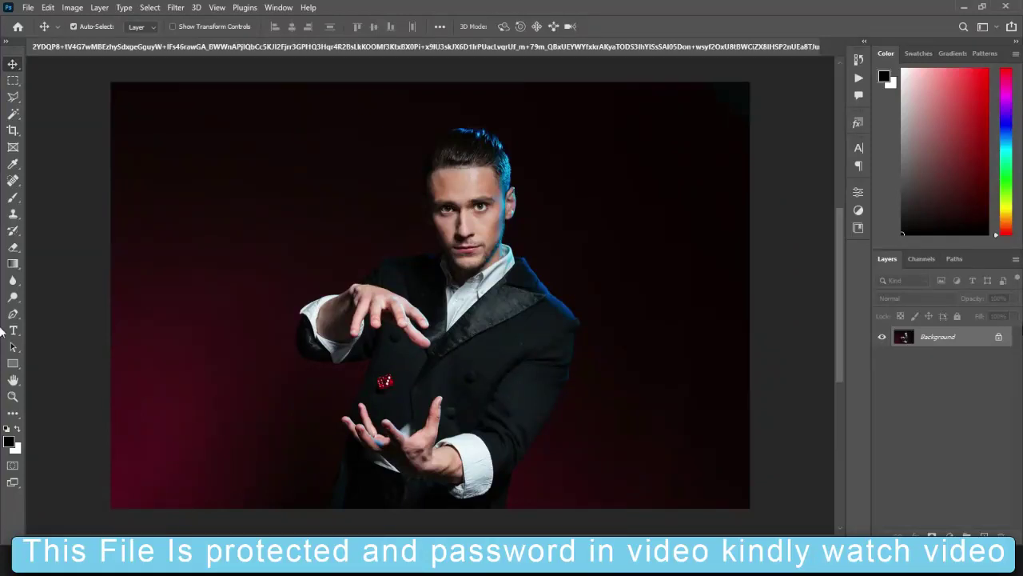
Unlock the Background layer into Layer 0, cancelling the Layer Style dialog that opened
left_click(998, 337)
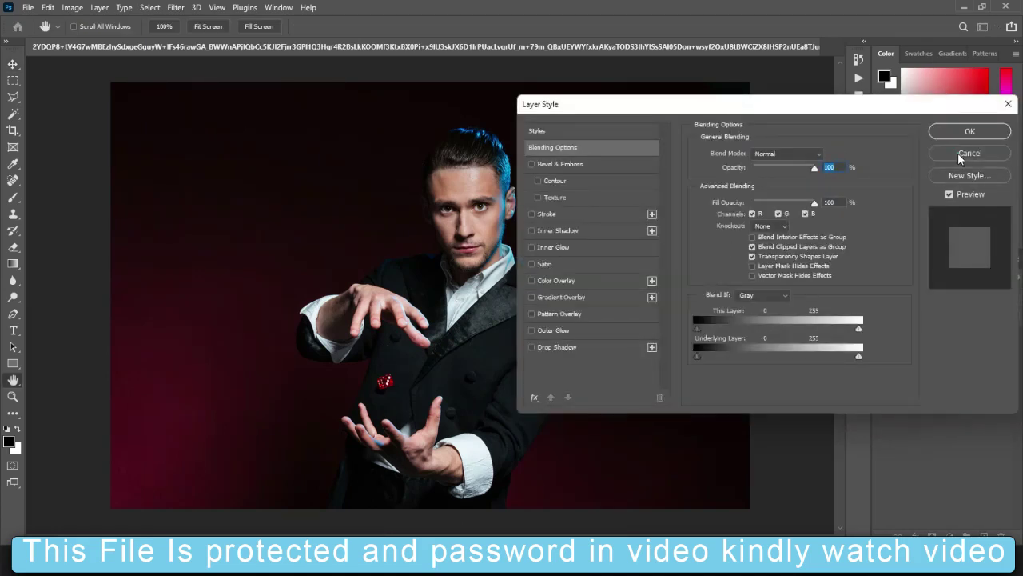
left_click(959, 156)
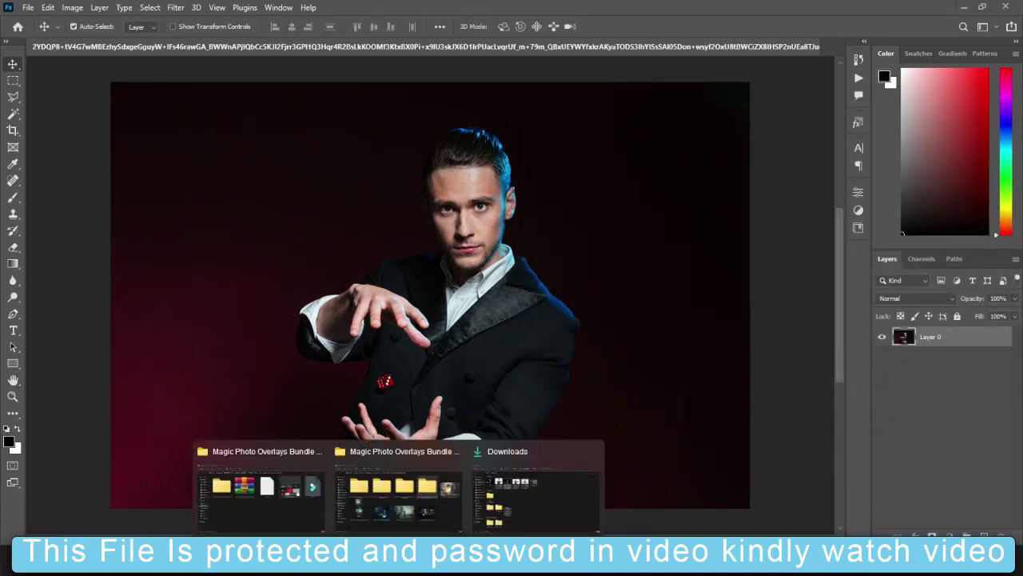
Return to the 50 Magic Photo Overlays - Vol. 4 JPG folder with extra large thumbnails
left_click(420, 513)
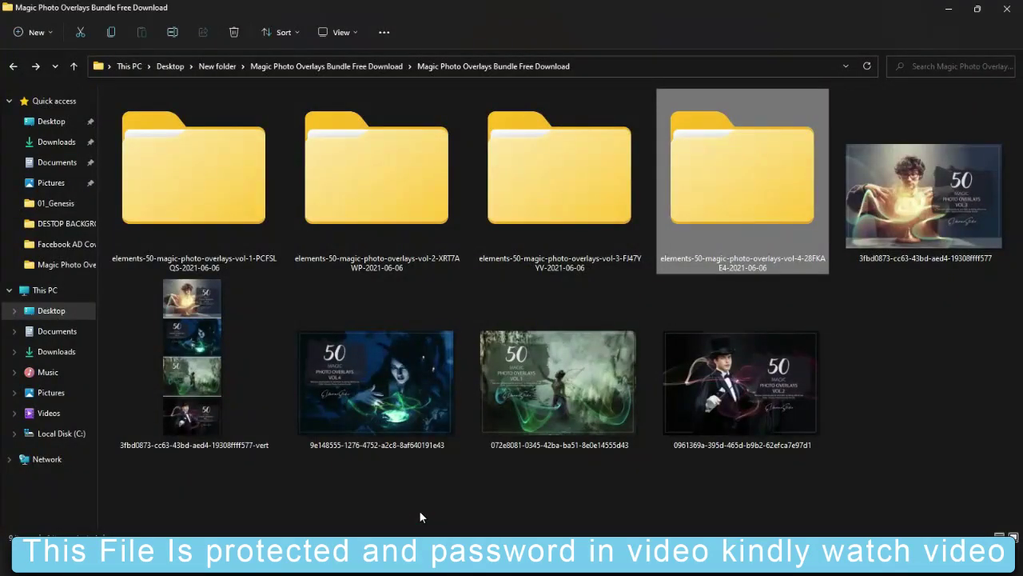
double_click(697, 222)
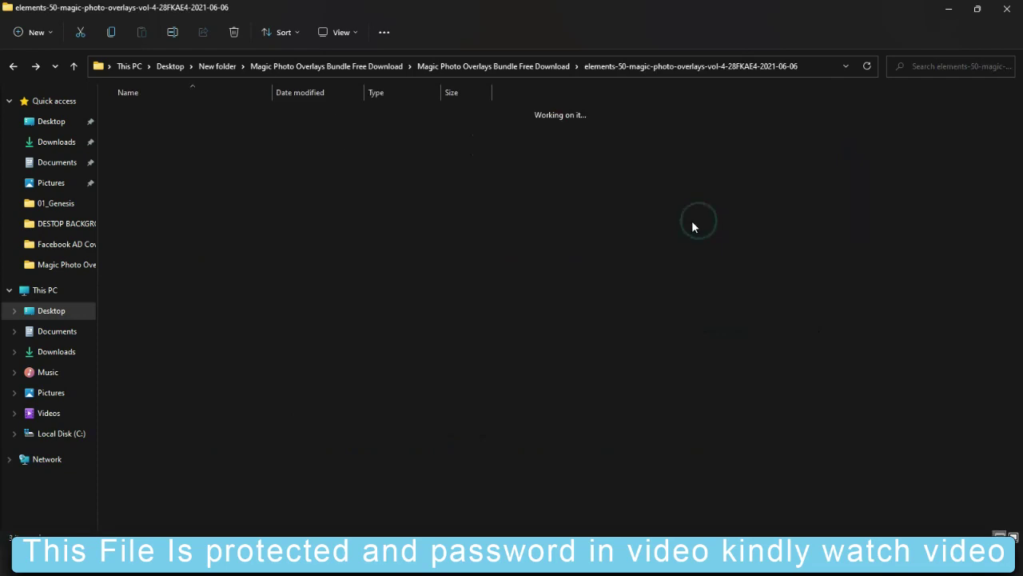
double_click(217, 115)
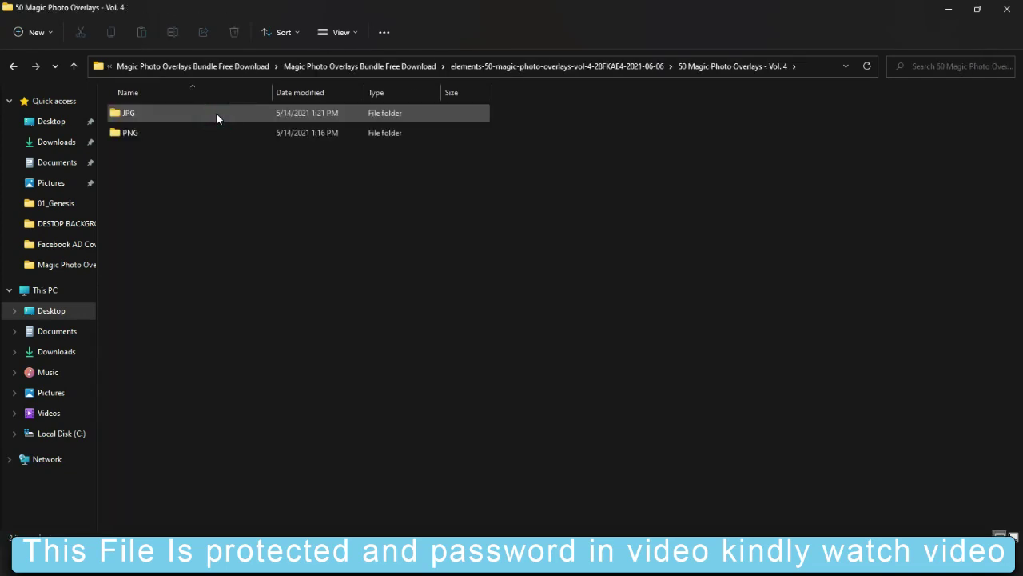
double_click(215, 117)
left_click(336, 32)
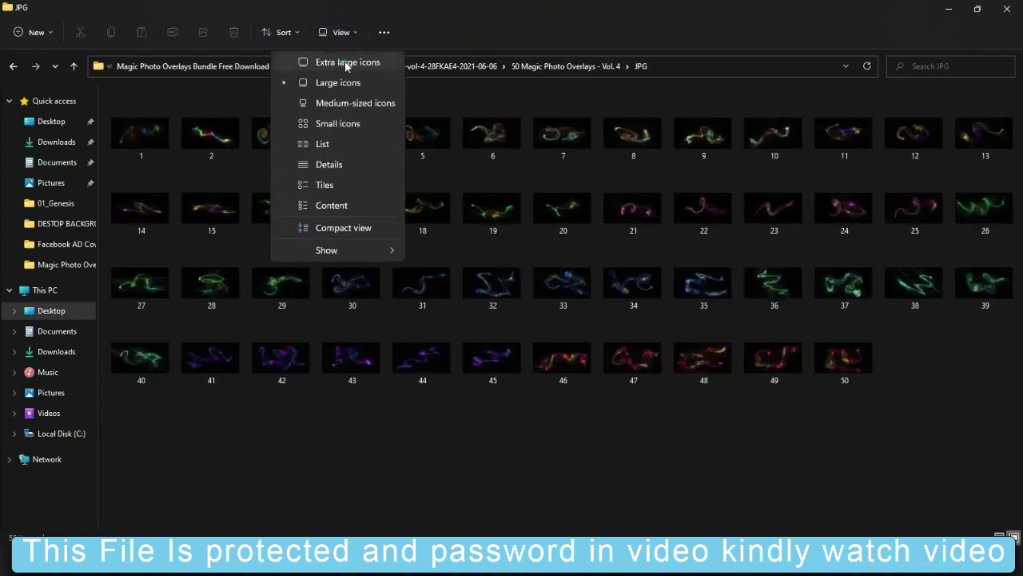
left_click(347, 64)
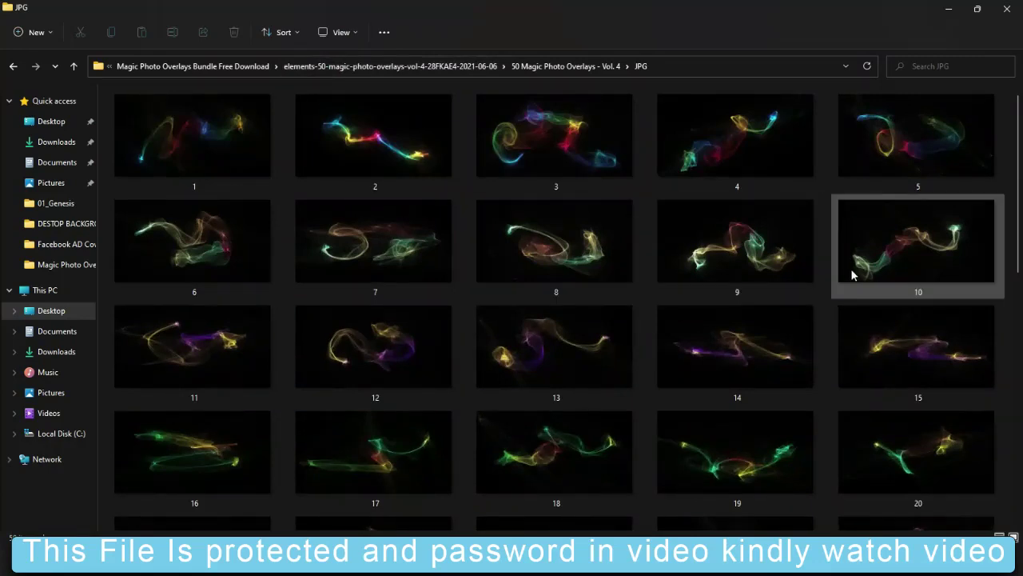
Scroll down, select green-streak overlay 38, and move the selection toward overlay 40
scroll(927, 312, "down", 3)
scroll(927, 313, "down", 3)
scroll(927, 312, "down", 2)
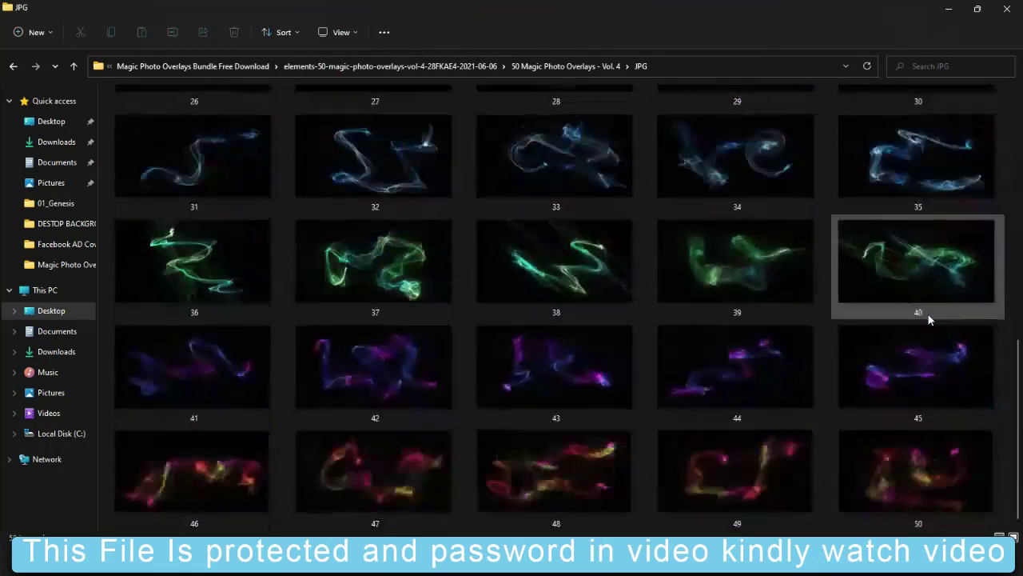
scroll(927, 314, "up", 5)
scroll(928, 314, "down", 3)
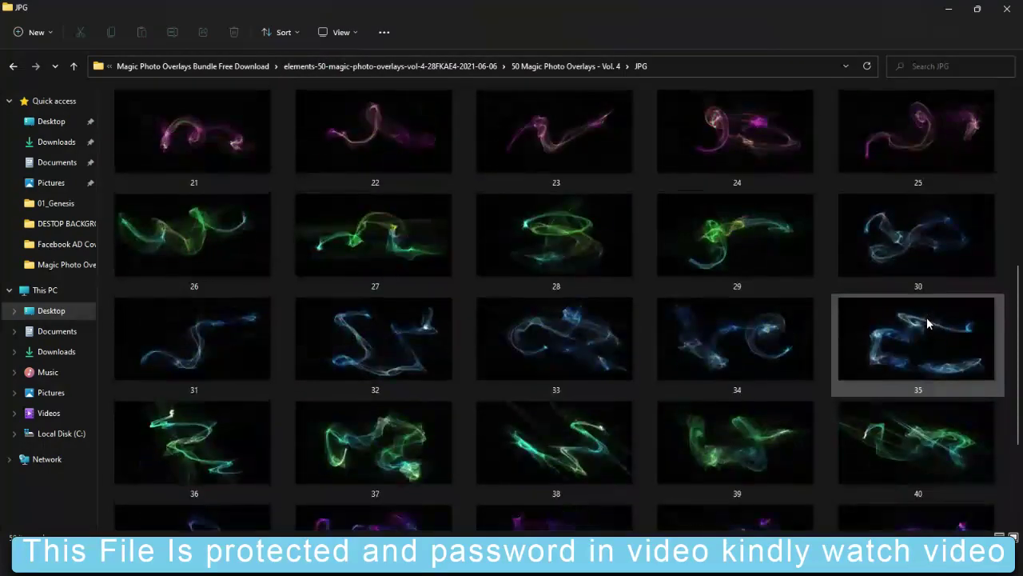
scroll(927, 323, "down", 2)
mouse_move(916, 448)
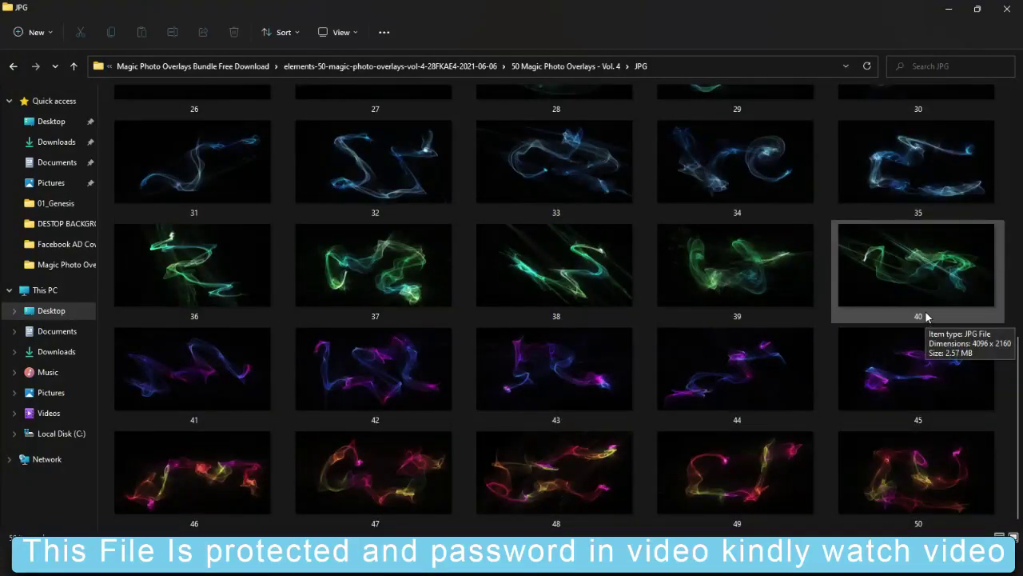
left_click(557, 267)
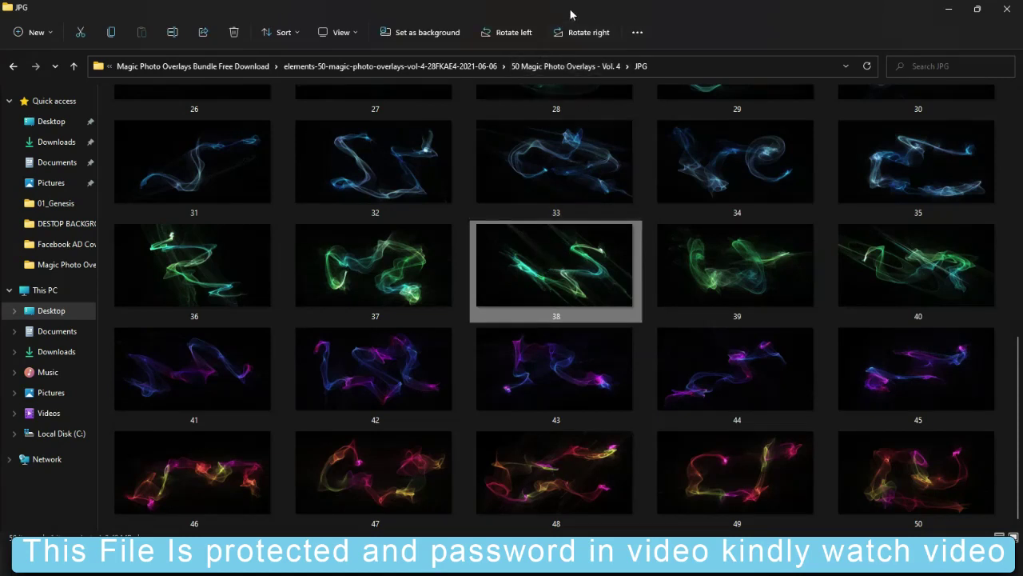
key("Right")
key("Right")
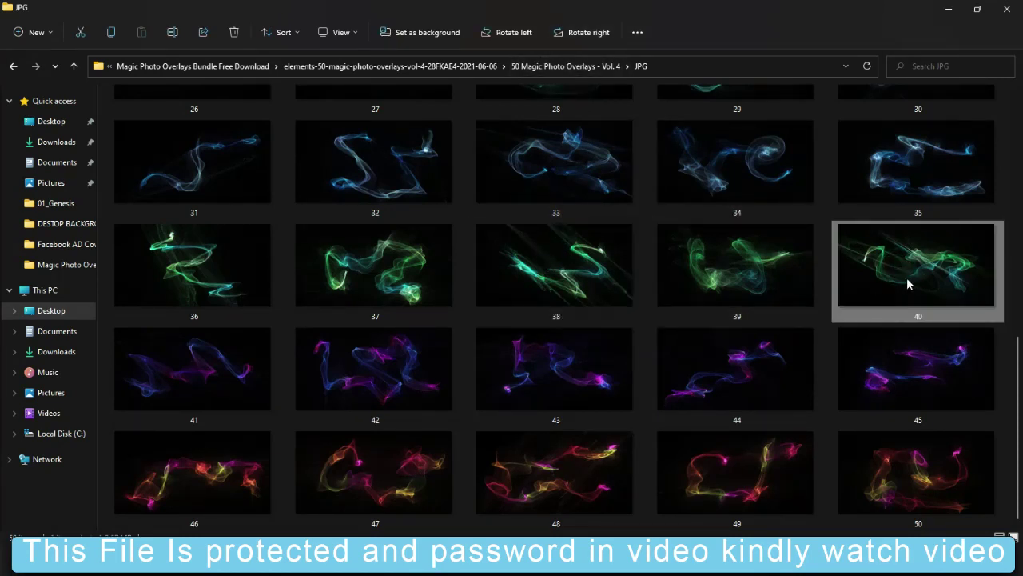
Drag overlay 45.jpg from Explorer onto the magician photo
double_click(711, 6)
scroll(705, 272, "down", 5)
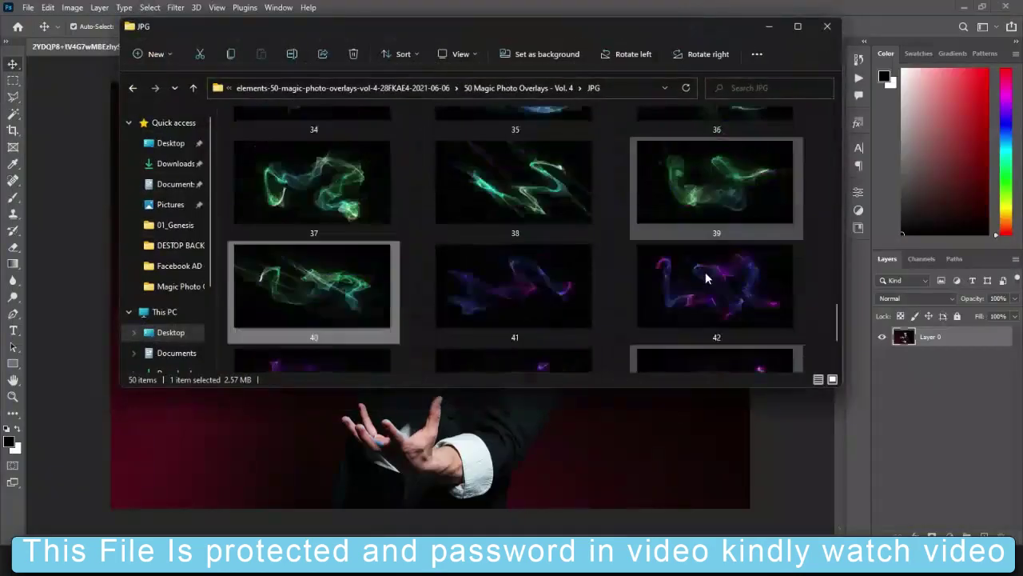
scroll(703, 277, "up", 3)
mouse_move(312, 152)
left_mouse_down()
mouse_move(466, 478)
mouse_move(358, 199)
left_mouse_up()
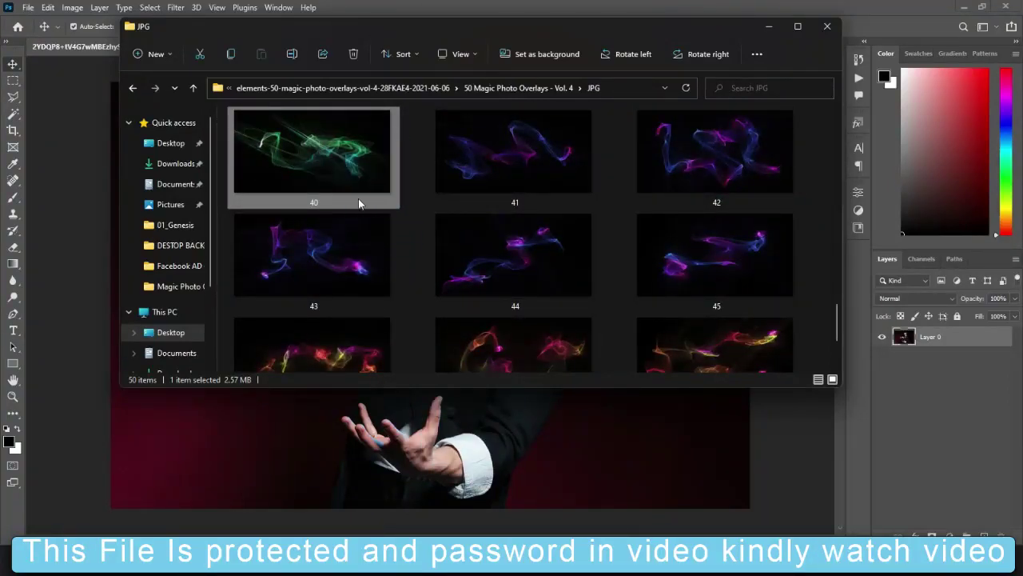
left_click_drag(664, 258, 476, 463)
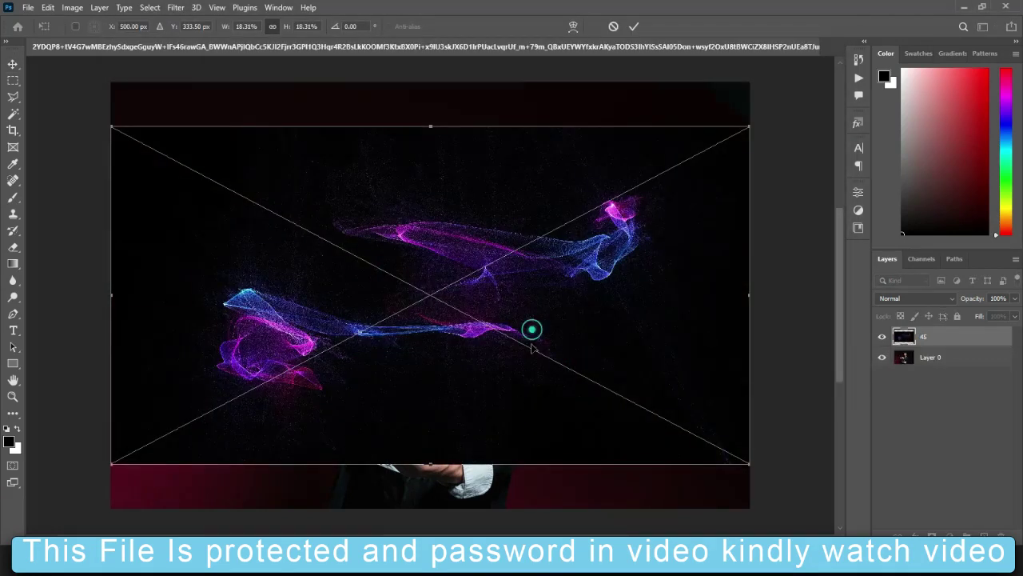
Move overlay 45 down and scale it up to cover most of the canvas
left_click_drag(531, 329, 528, 390)
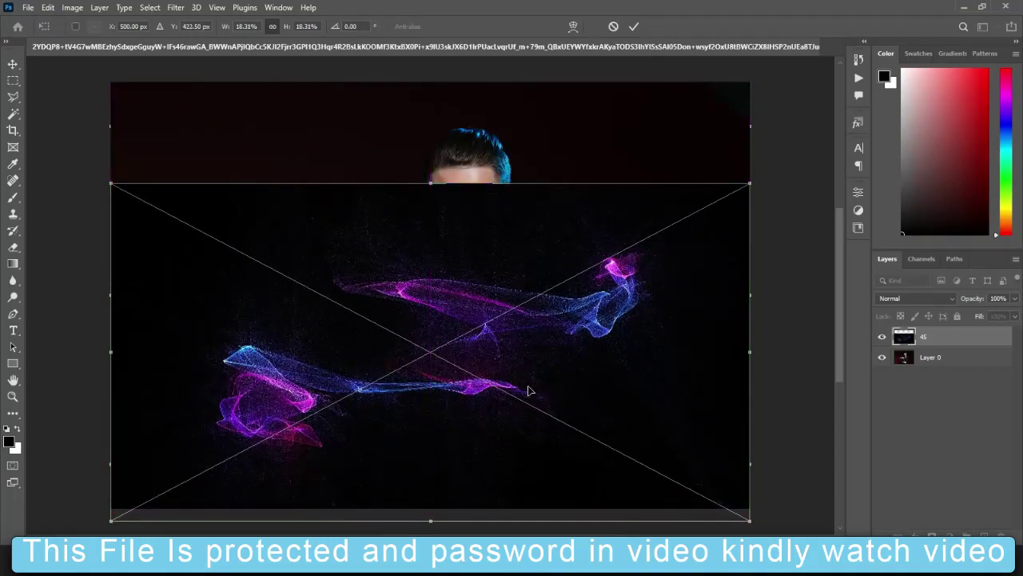
left_click_drag(430, 182, 430, 98)
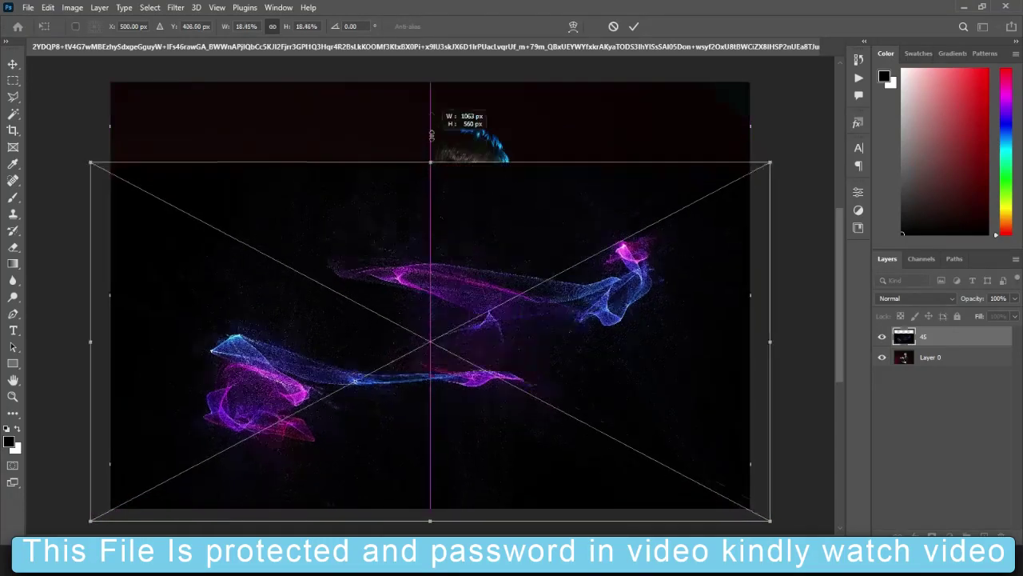
left_click_drag(448, 242, 450, 275)
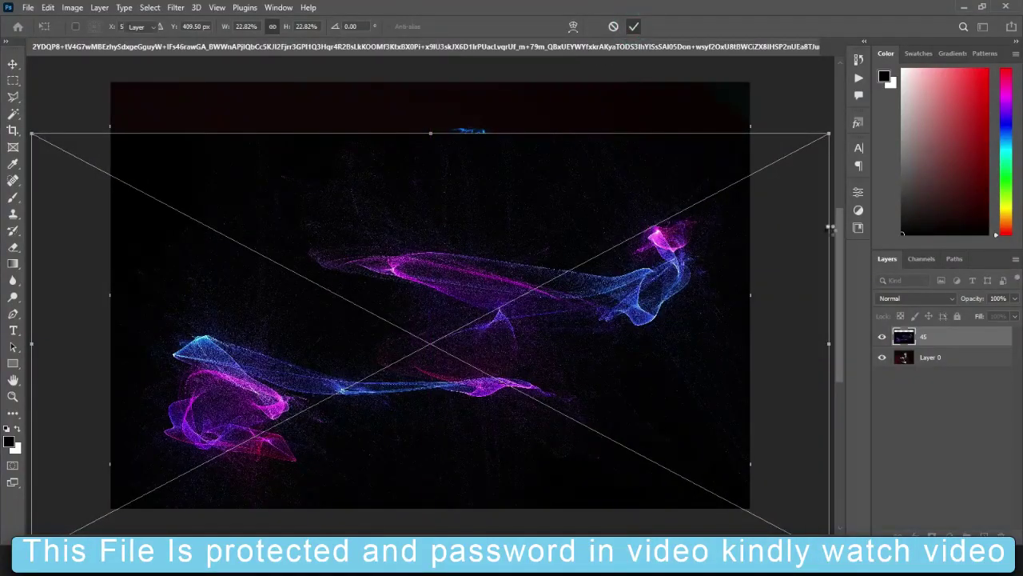
key("Return")
Set layer 45 to Screen blend mode and move it down around the hands
left_click(948, 298)
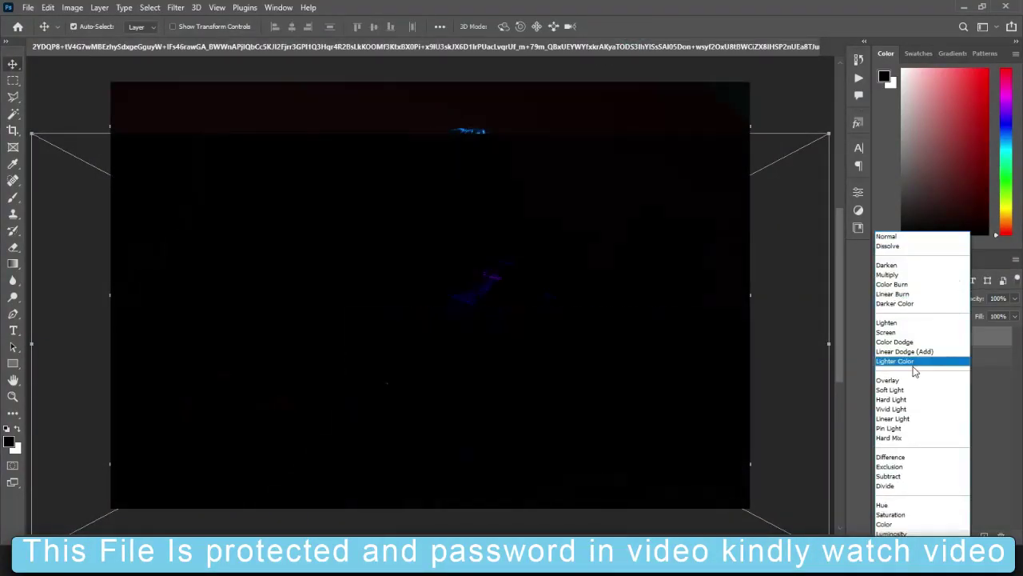
left_click(891, 333)
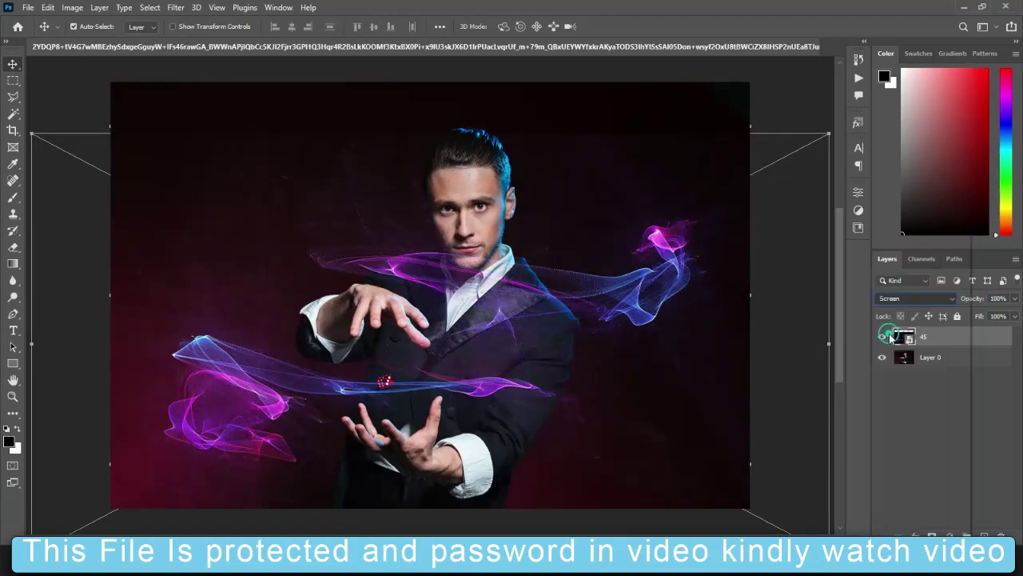
left_click_drag(534, 281, 525, 342)
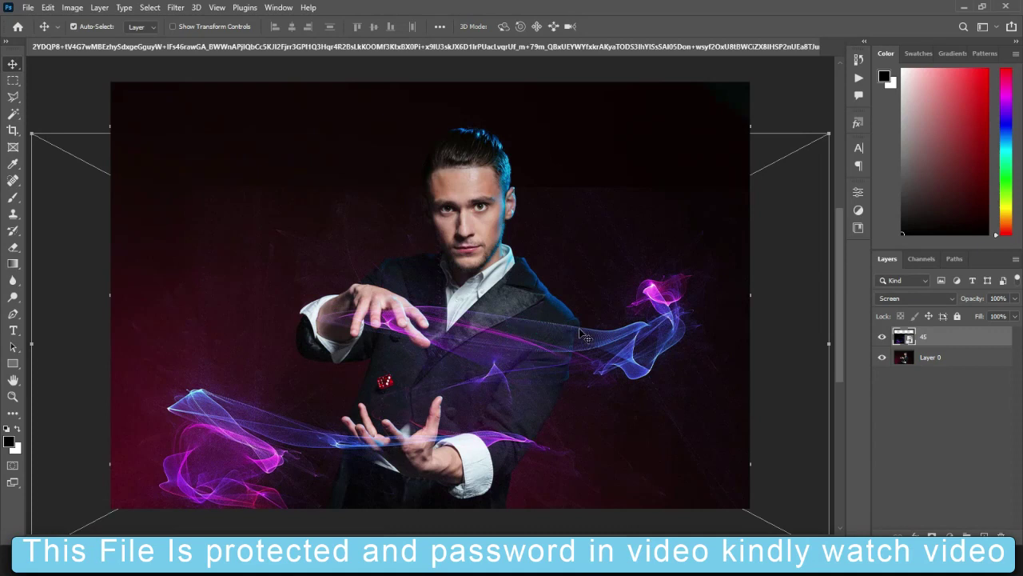
Rasterize layer 45 and nudge it slightly lower with the Down arrow
right_click(931, 338)
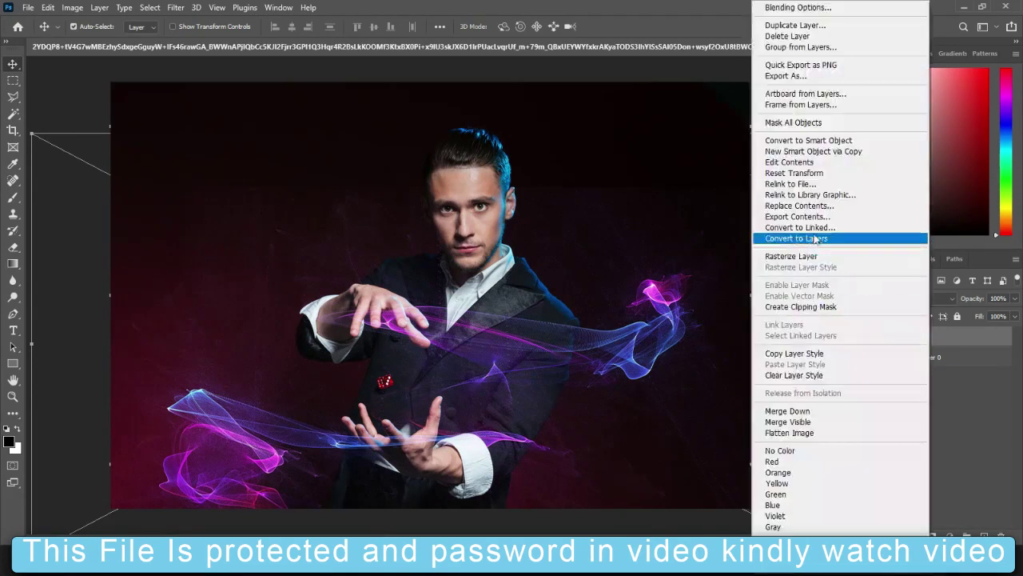
left_click(801, 254)
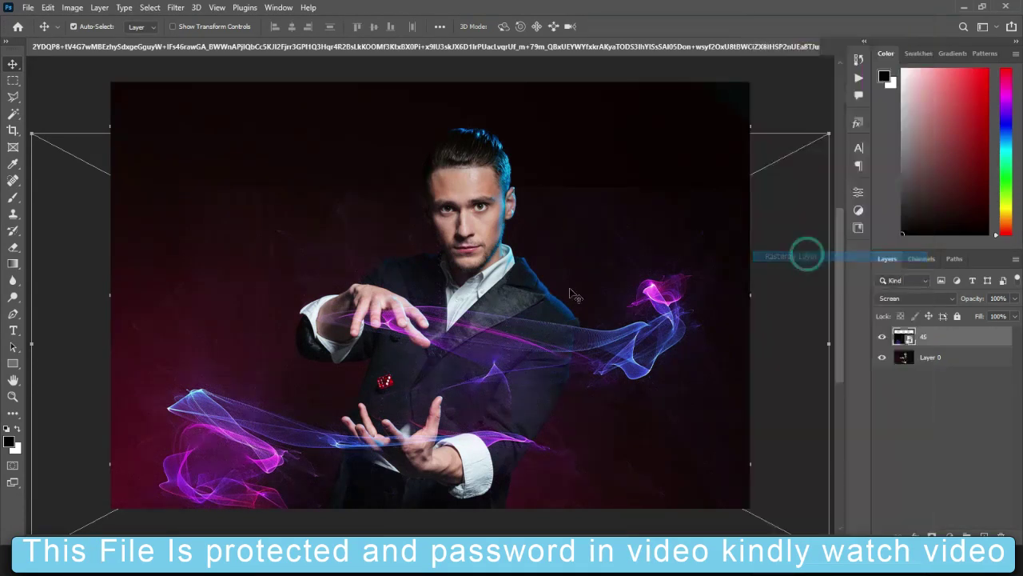
left_click(12, 201)
left_click(92, 189)
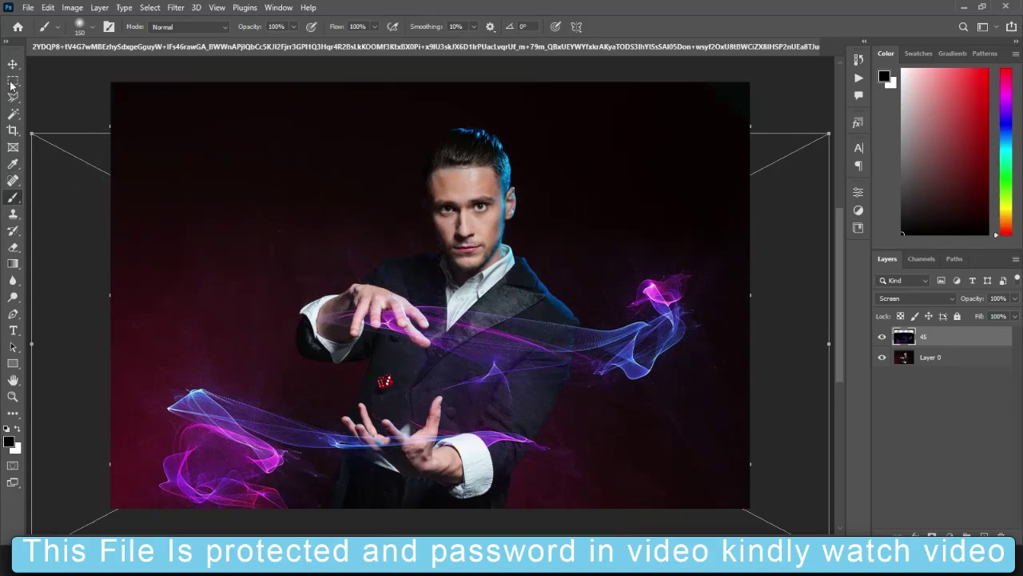
left_click(14, 64)
key("Return")
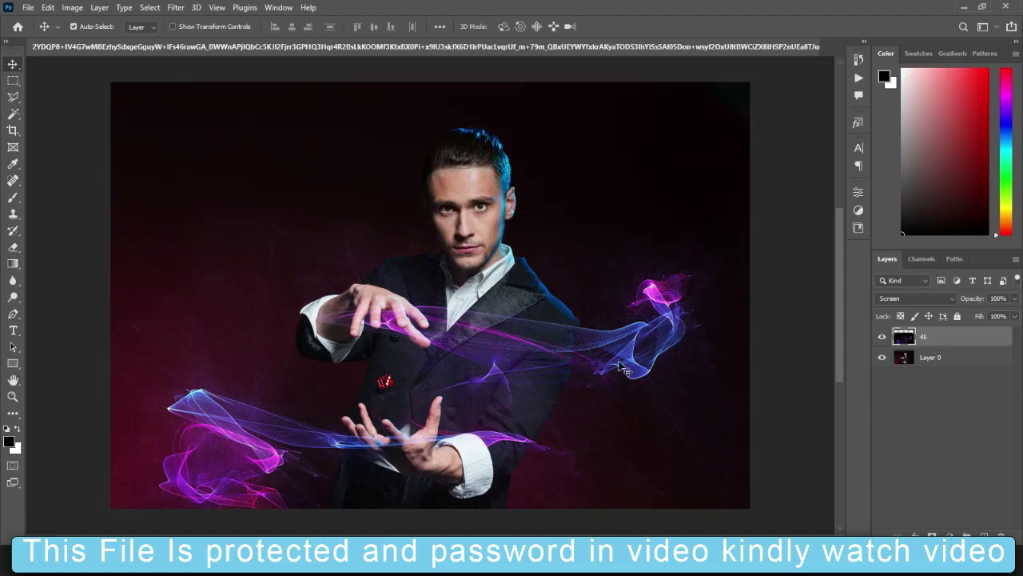
key("Down")
key("Down")
key("Down")
key("Down")
key("Down")
key("Down")
key("Down")
key("Down")
key("Down")
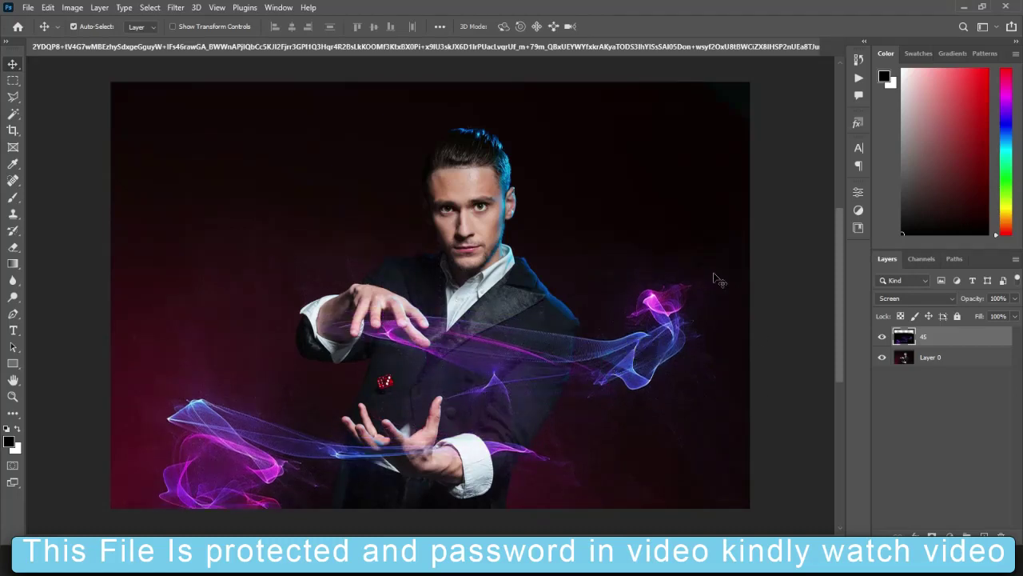
left_click(950, 534)
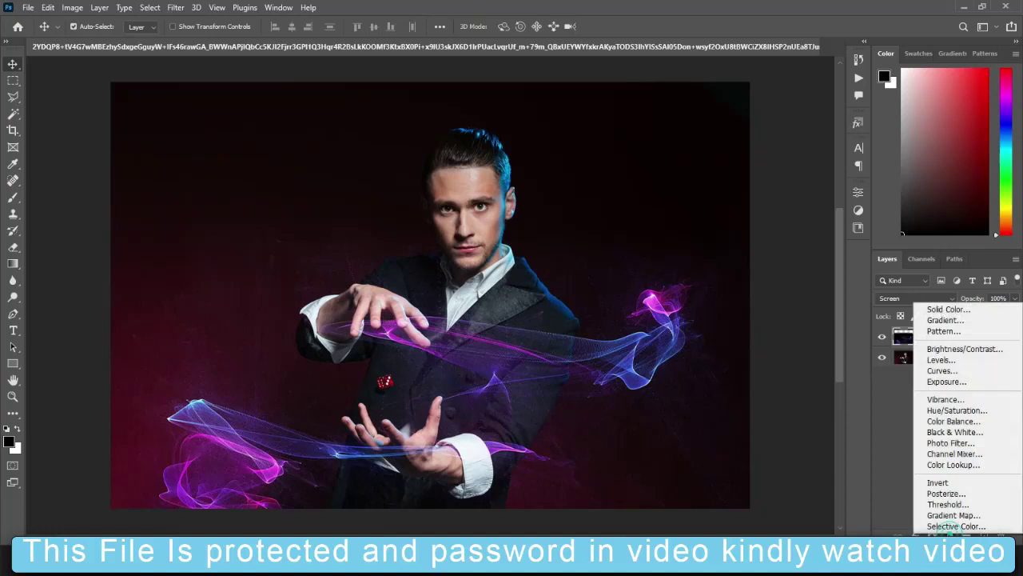
Add a Hue/Saturation layer clipped to layer 45, trying green then settling on hue +3
left_click(954, 412)
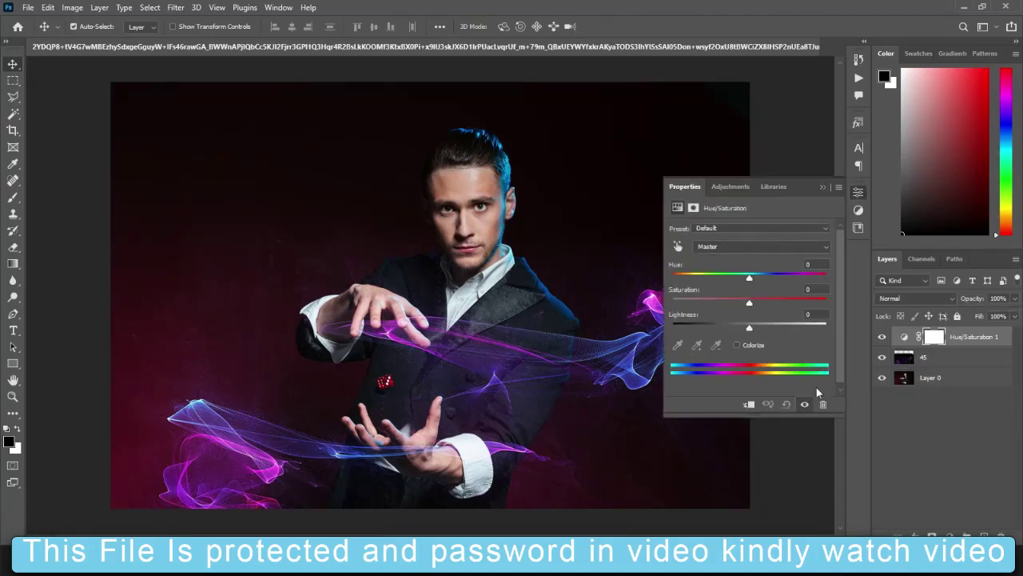
left_click(747, 405)
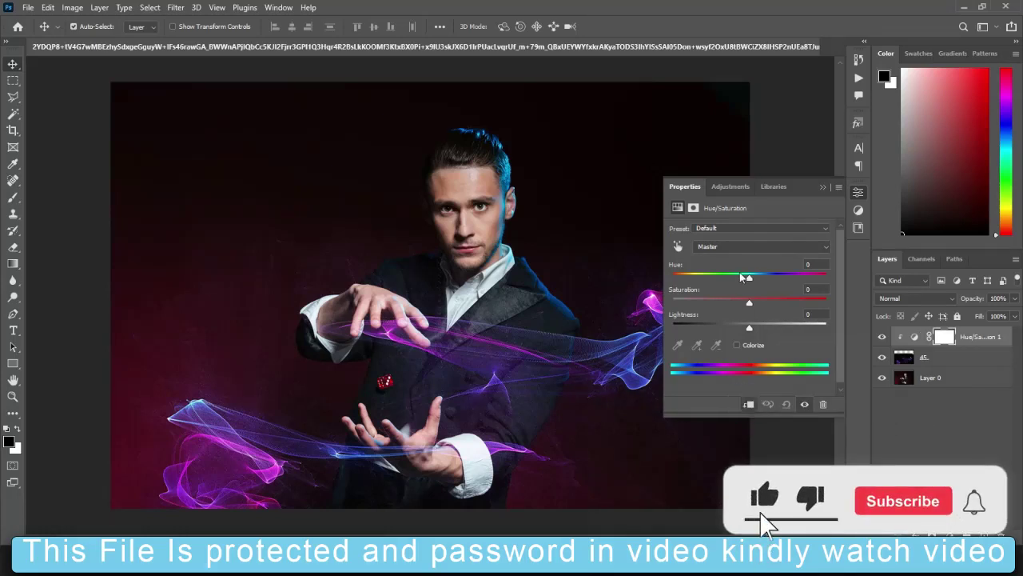
mouse_move(753, 281)
left_mouse_down()
mouse_move(818, 272)
mouse_move(753, 276)
mouse_move(683, 301)
left_mouse_up()
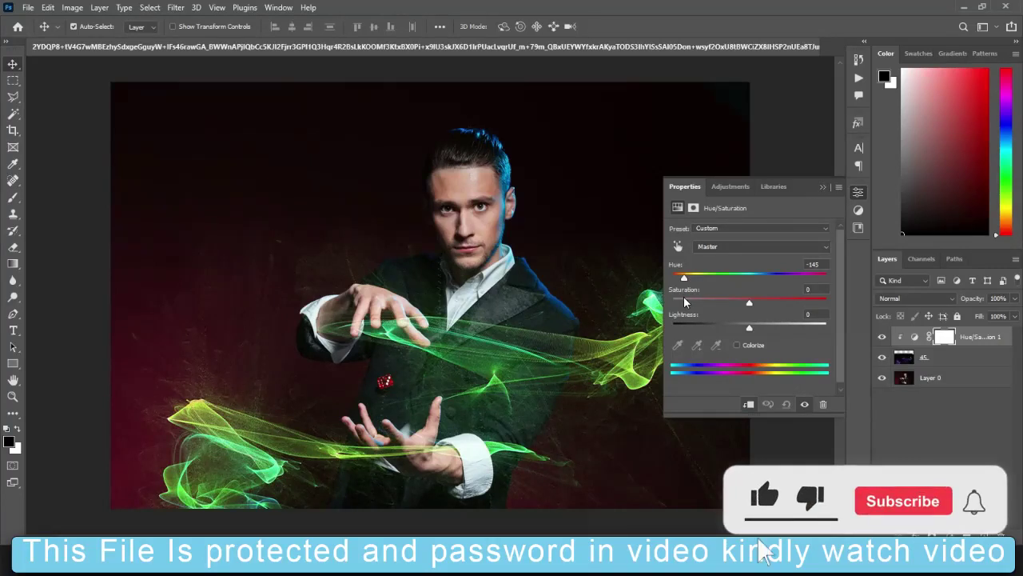
mouse_move(684, 301)
left_mouse_down()
mouse_move(844, 279)
mouse_move(722, 299)
mouse_move(751, 298)
left_mouse_up()
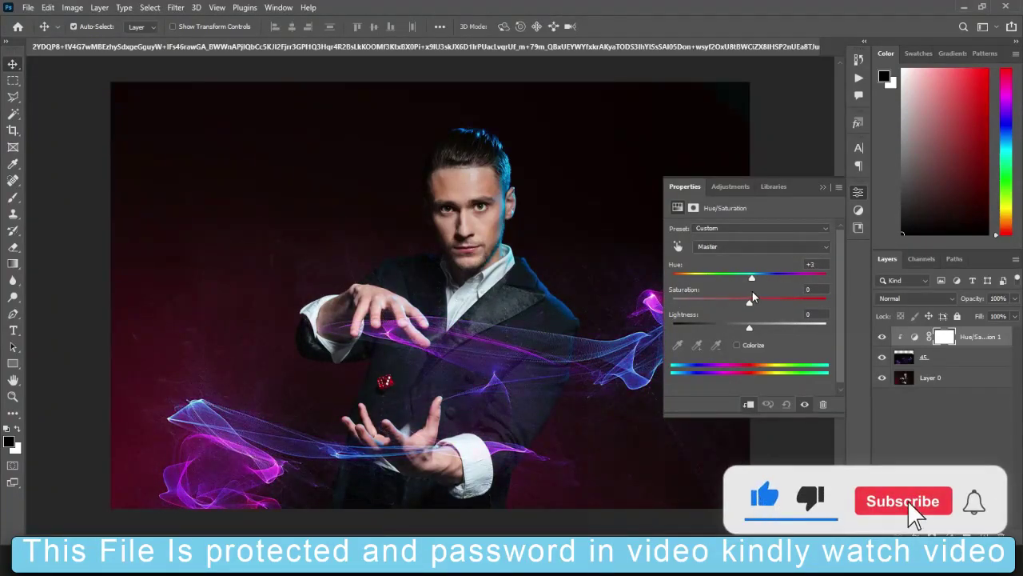
left_click(822, 188)
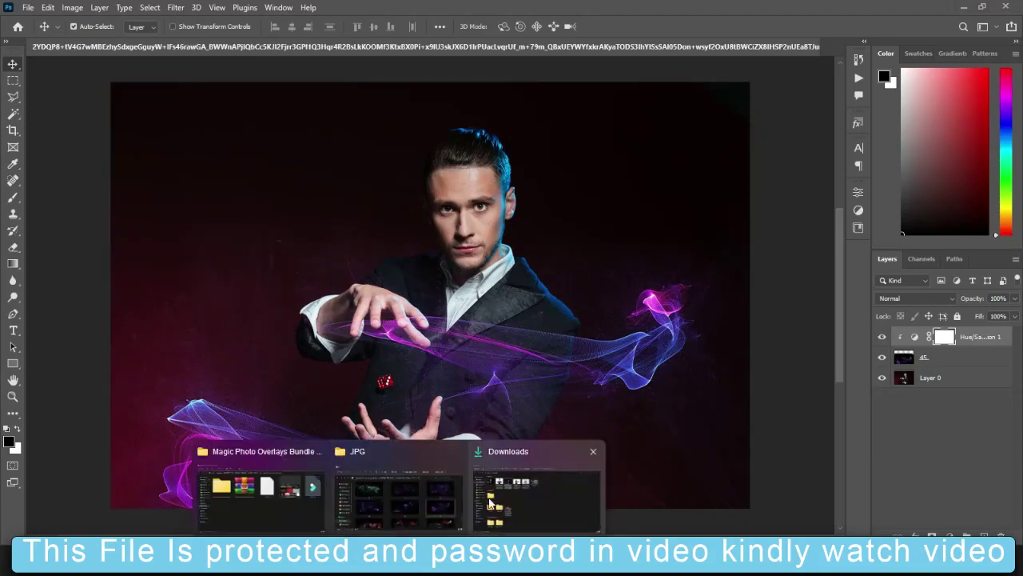
Open 25.jpg from Downloads in Photoshop 2022 via Open with
left_click(490, 501)
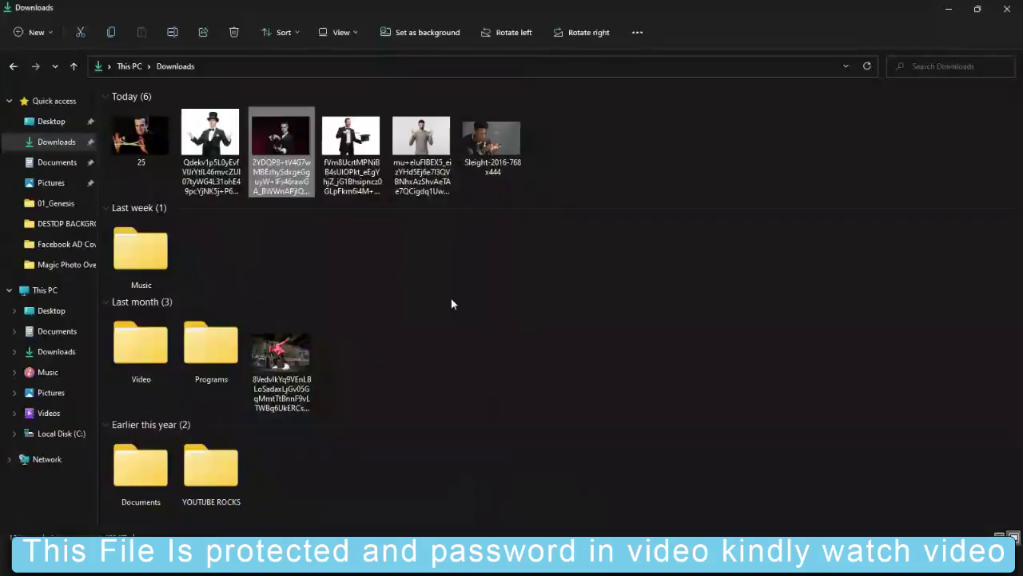
right_click(137, 142)
mouse_move(188, 230)
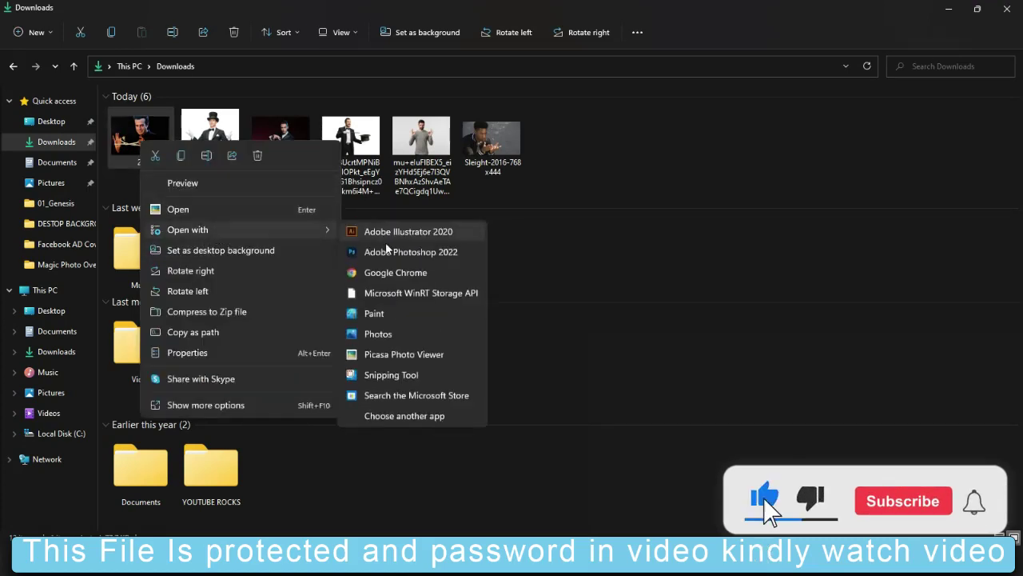
left_click(433, 254)
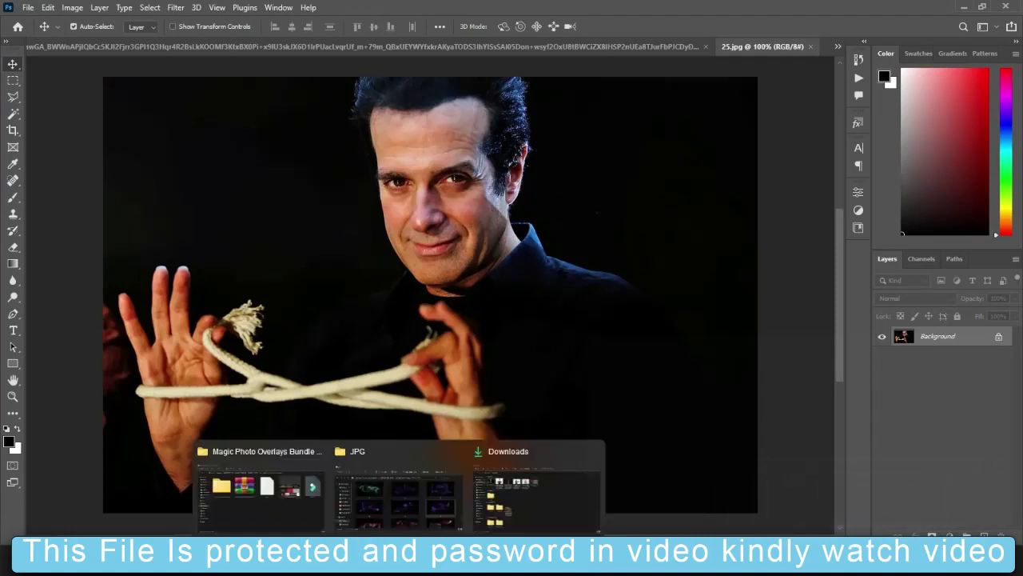
Drop overlay 48.jpg onto the rope photo, shift it down-left, and widen it slightly
left_click(403, 512)
scroll(644, 267, "down", 2)
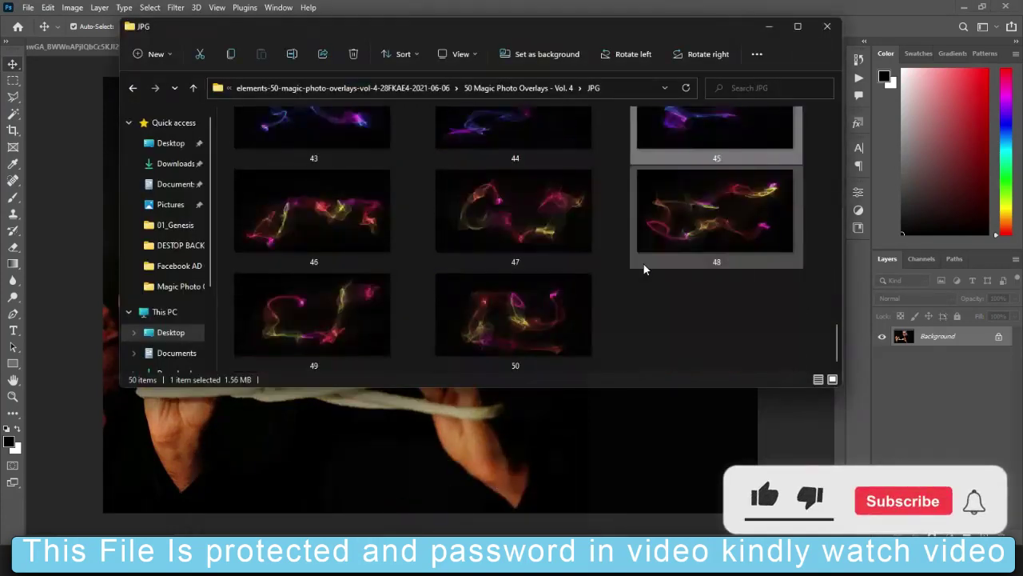
left_click_drag(720, 220, 383, 433)
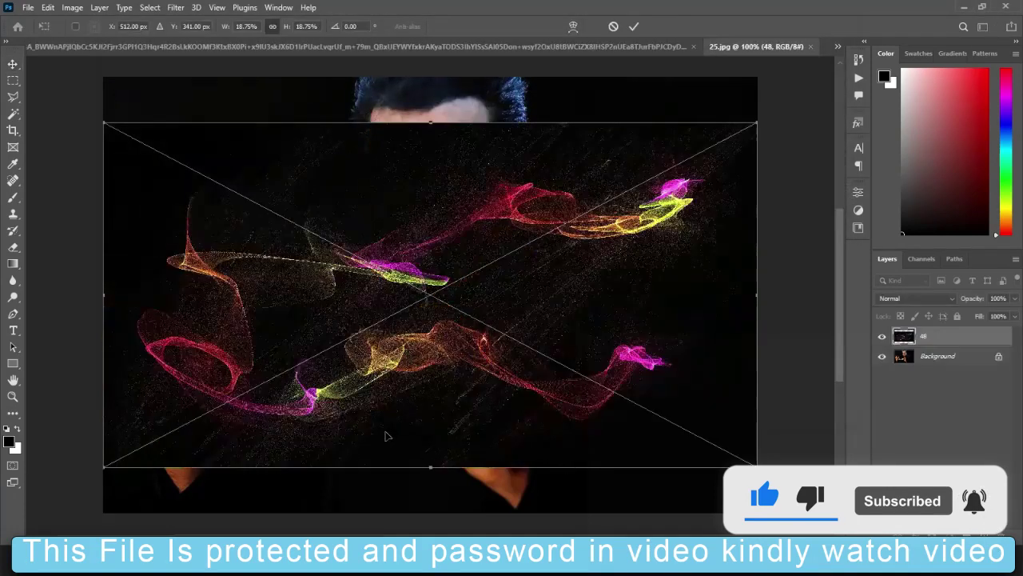
left_click_drag(431, 351, 391, 390)
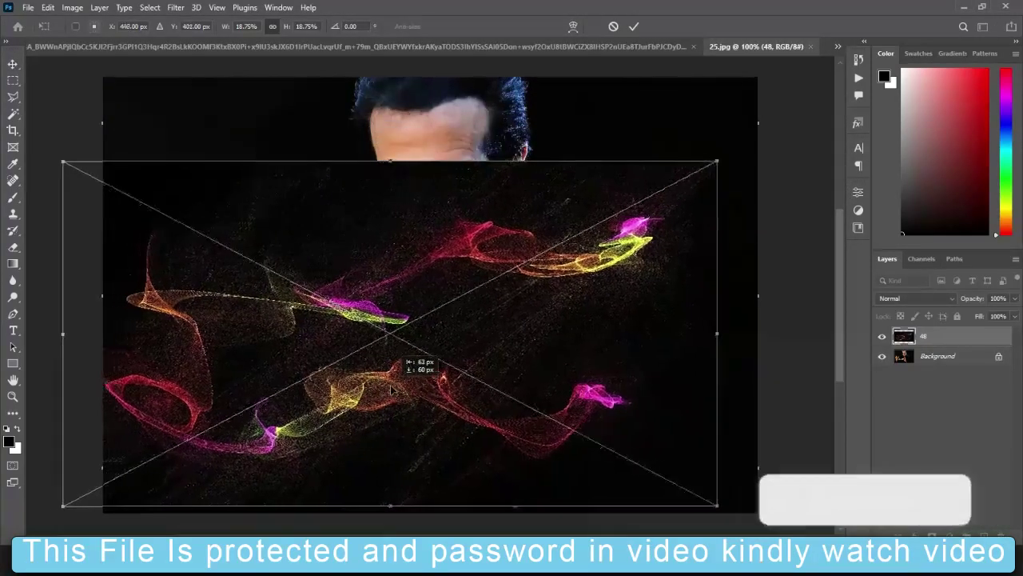
left_click_drag(718, 333, 762, 334)
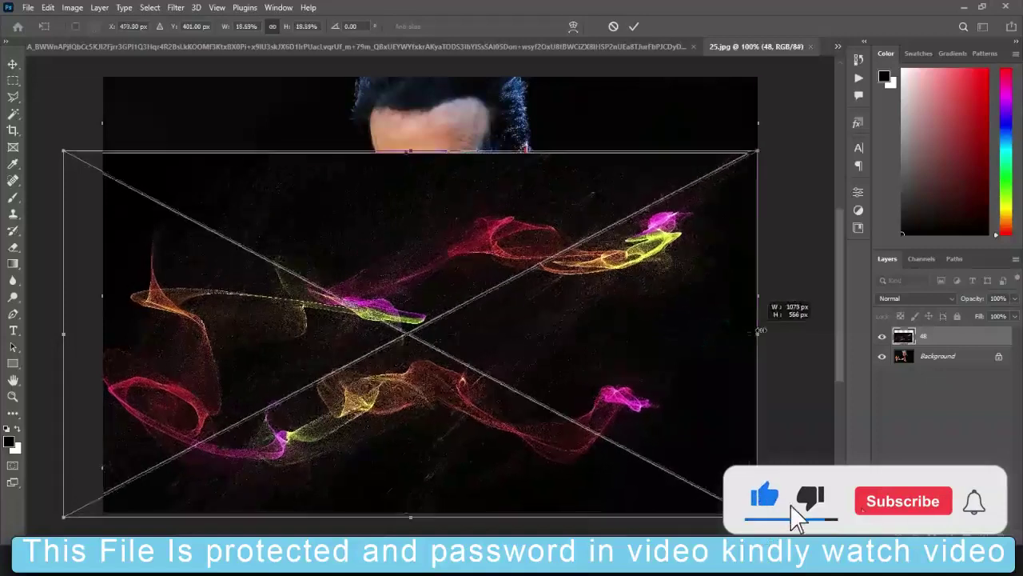
left_click(634, 28)
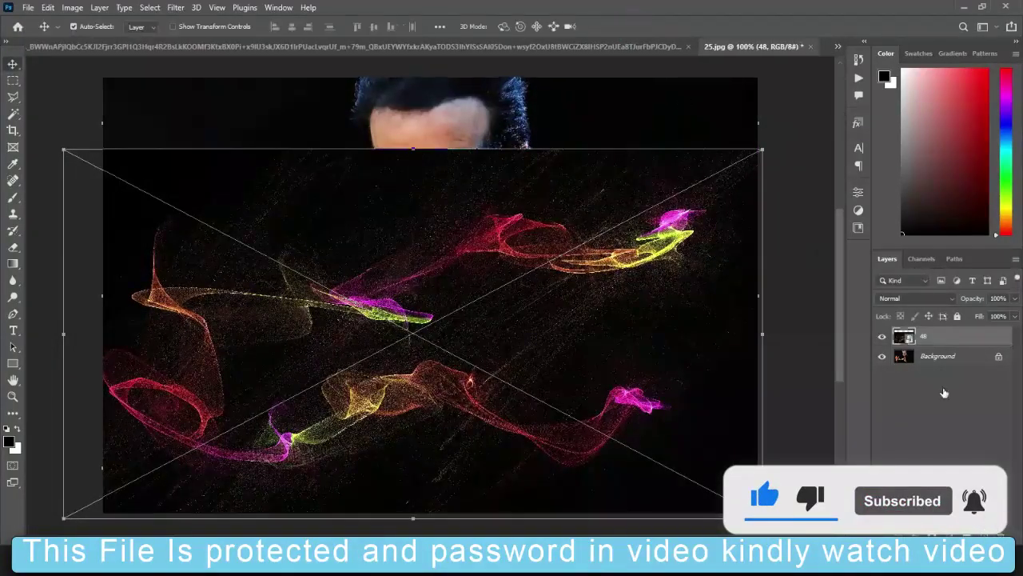
Set layer 48 to Screen blend mode and move its streaks up over the magician
left_click(949, 297)
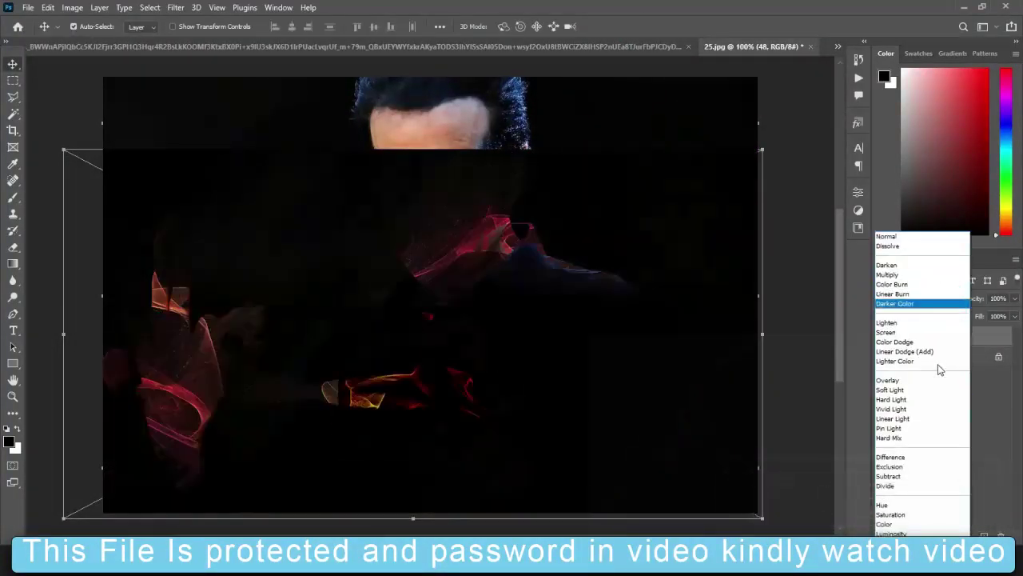
left_click(895, 332)
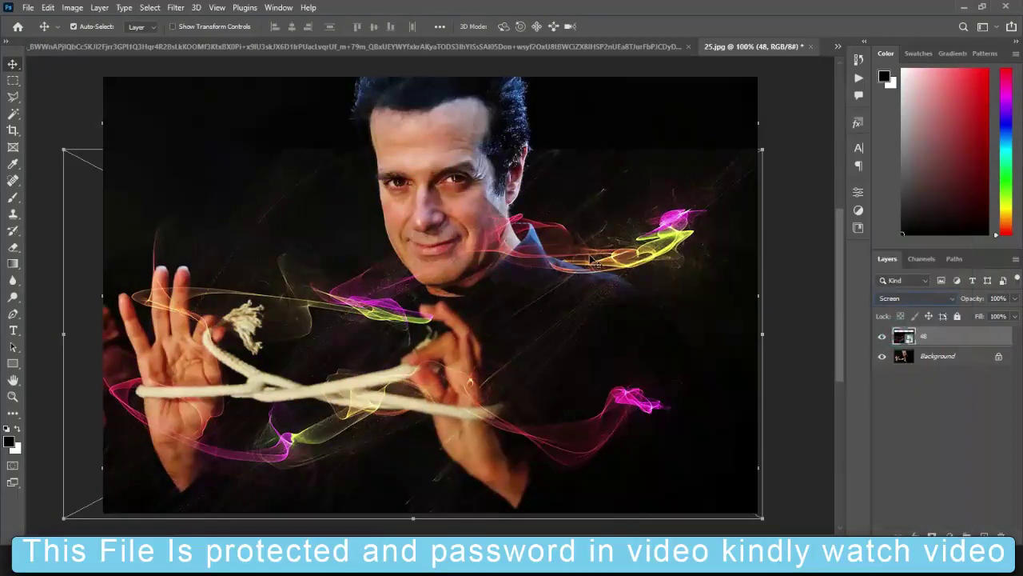
left_click_drag(596, 260, 589, 297)
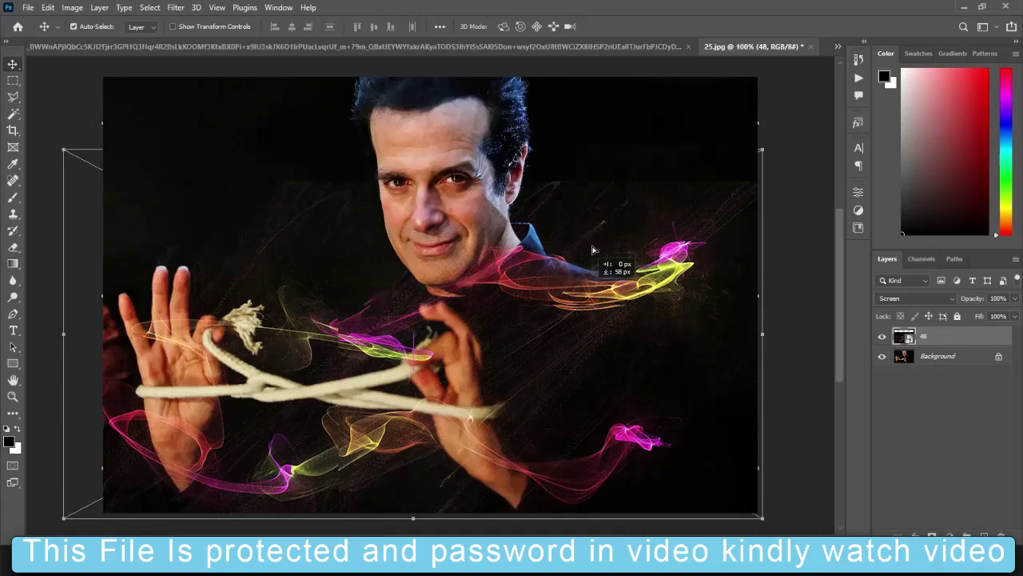
left_click_drag(589, 297, 591, 182)
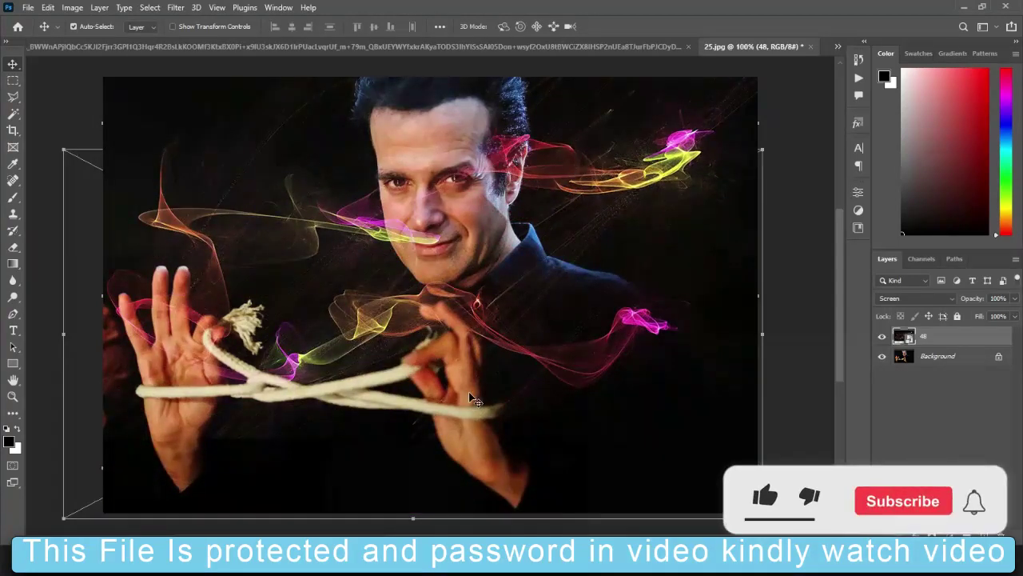
Zoom out, then enlarge layer 48 with Free Transform and shift it lower
key("ctrl+minus")
key("ctrl+t")
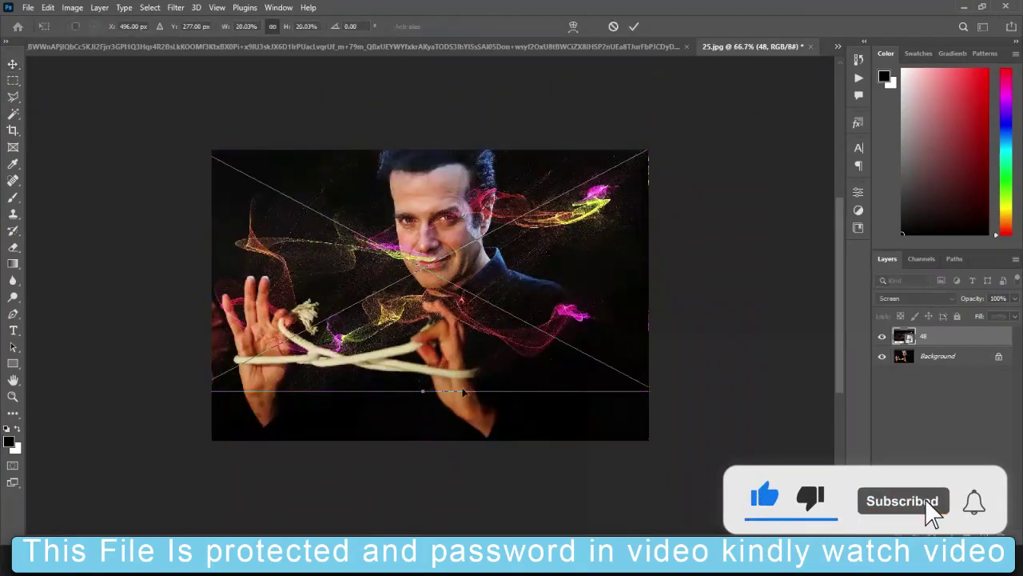
left_click_drag(424, 392, 418, 481)
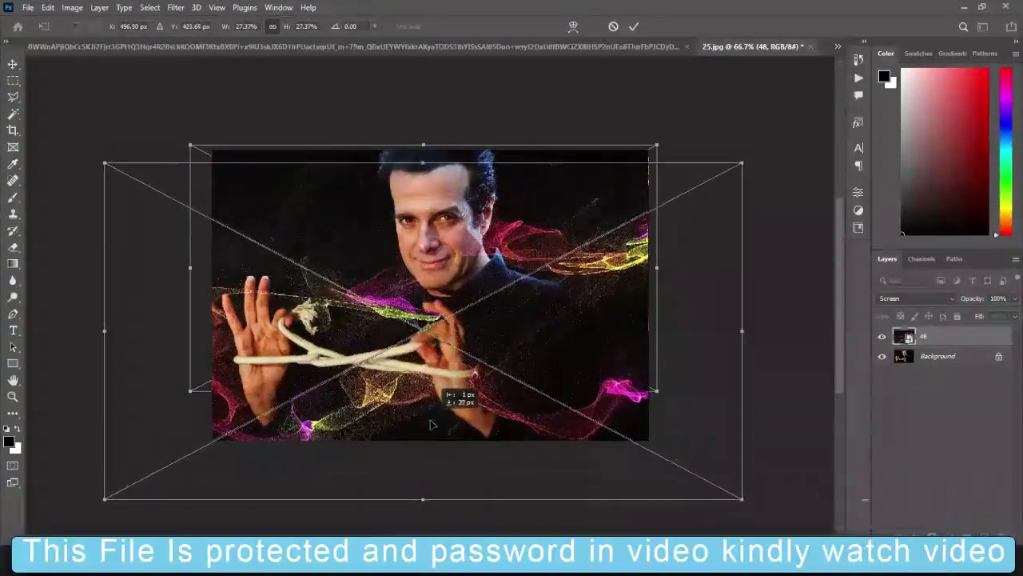
left_click_drag(432, 406, 429, 452)
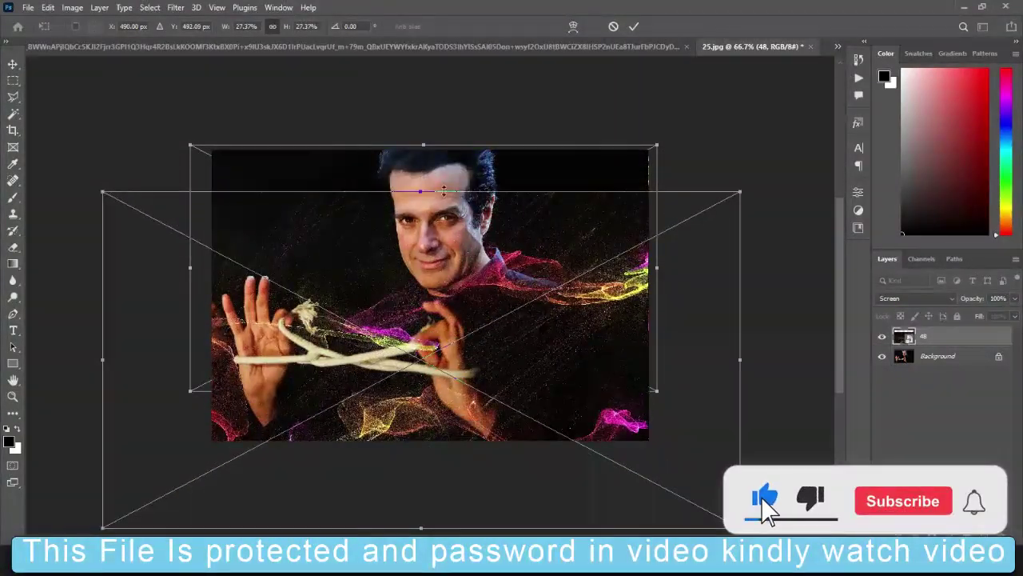
left_click(633, 26)
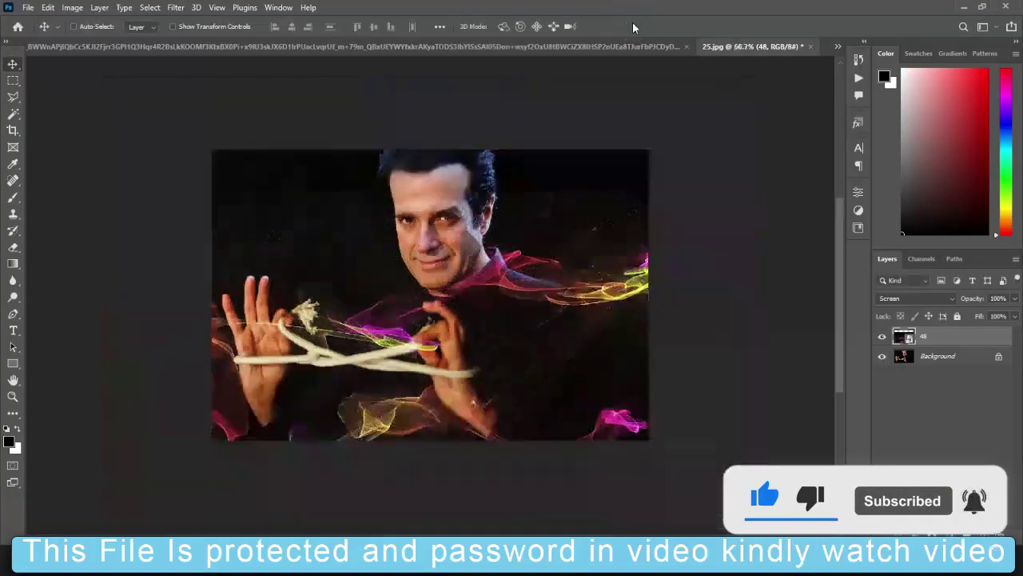
Rasterize layer 48, then switch to the Brush and back to the Move tool
right_click(946, 332)
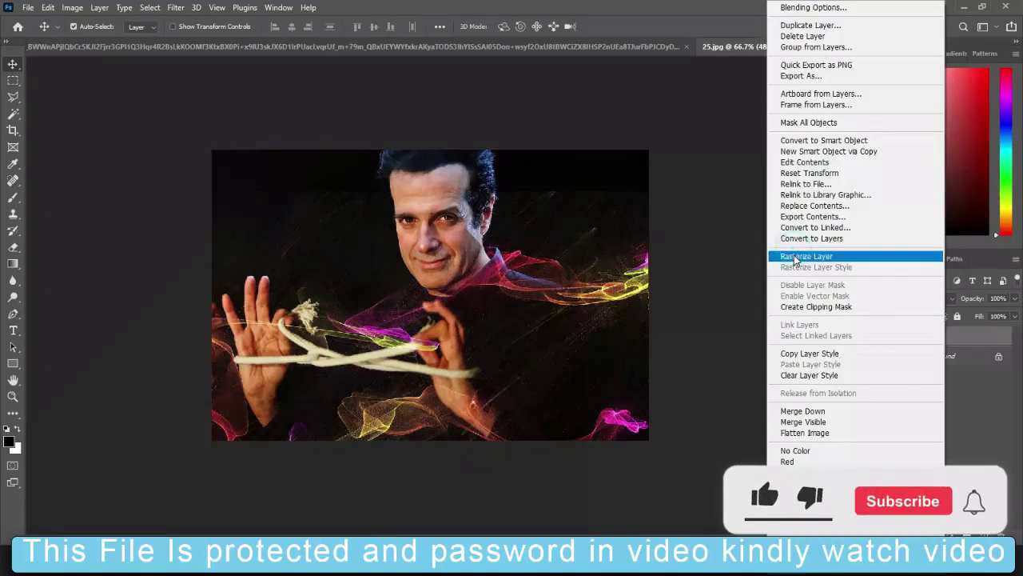
left_click(791, 256)
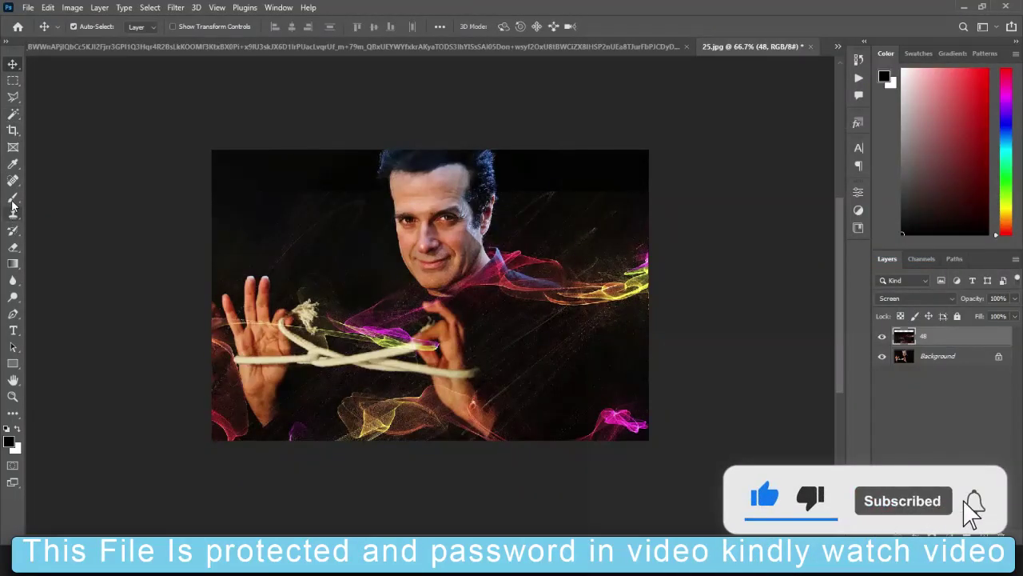
left_click(12, 199)
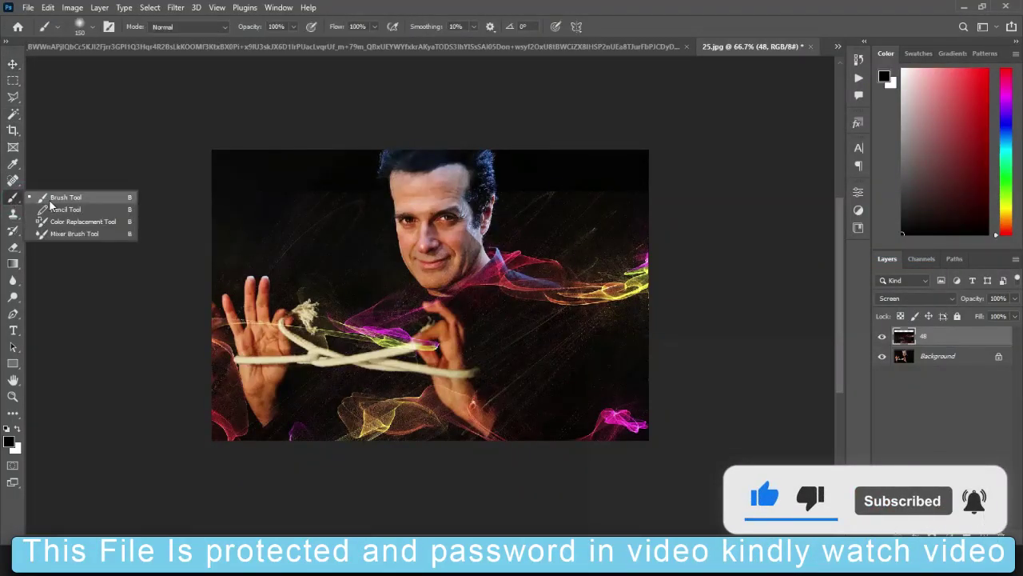
left_click(45, 200)
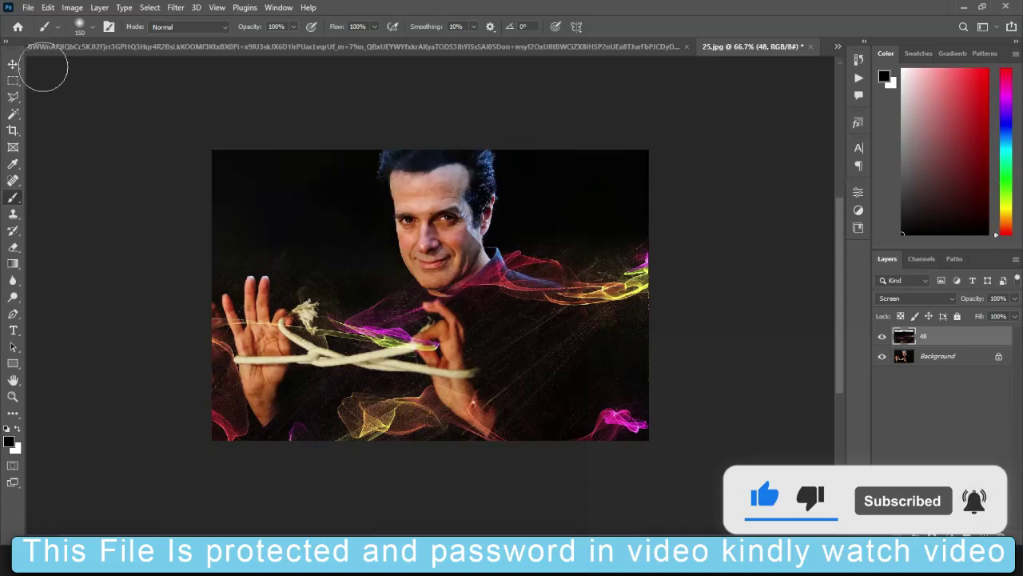
left_click(13, 63)
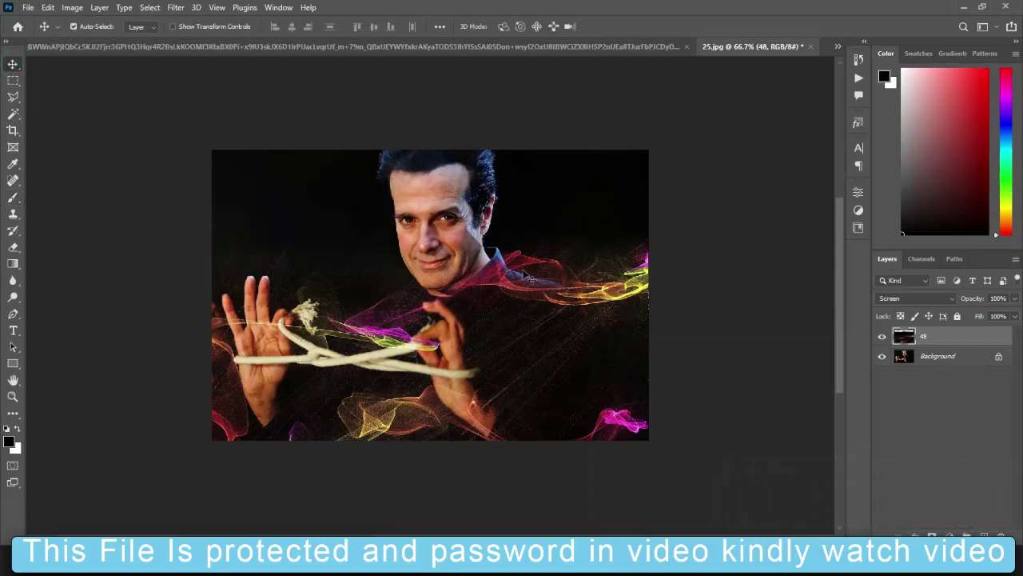
Hide layer 48 and place overlay 46 on the photo, shifted left and down
left_click(881, 336)
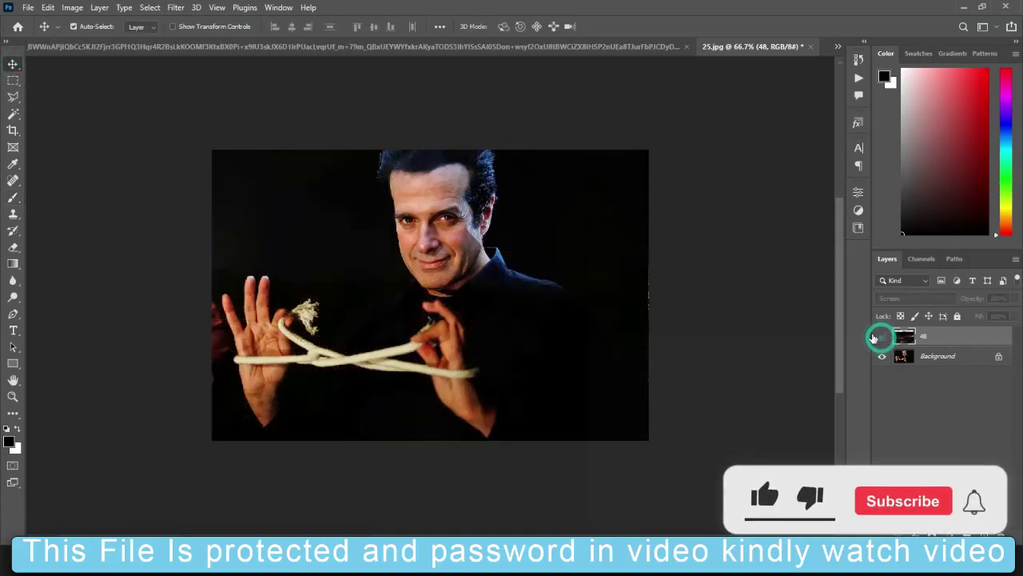
left_click(445, 504)
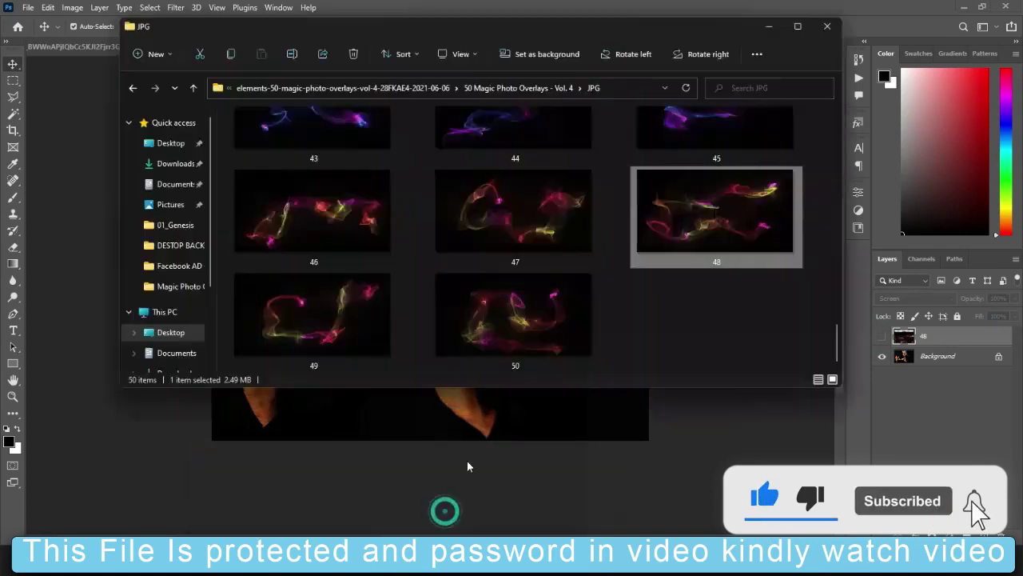
left_click(343, 316)
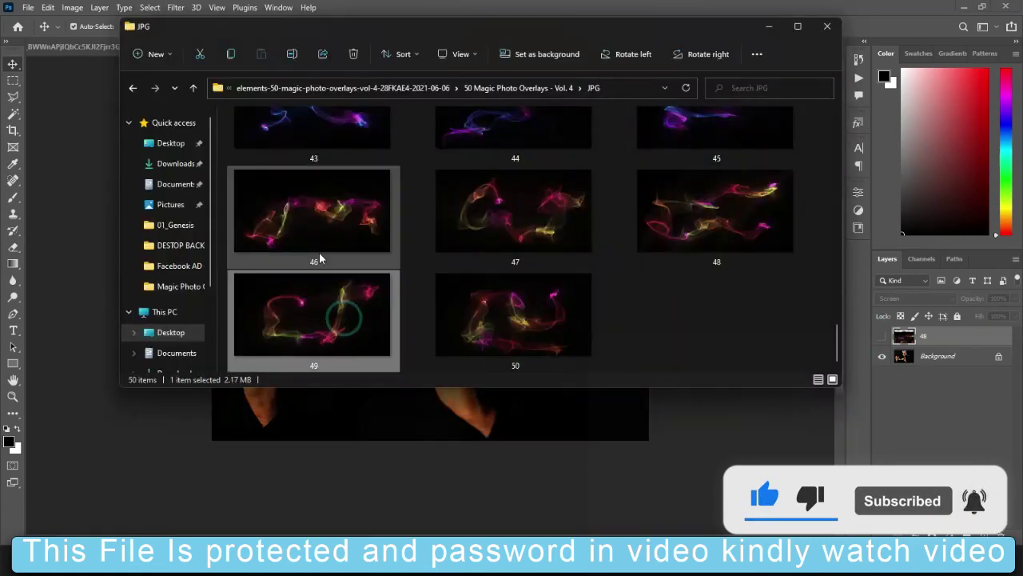
left_click_drag(316, 233, 352, 420)
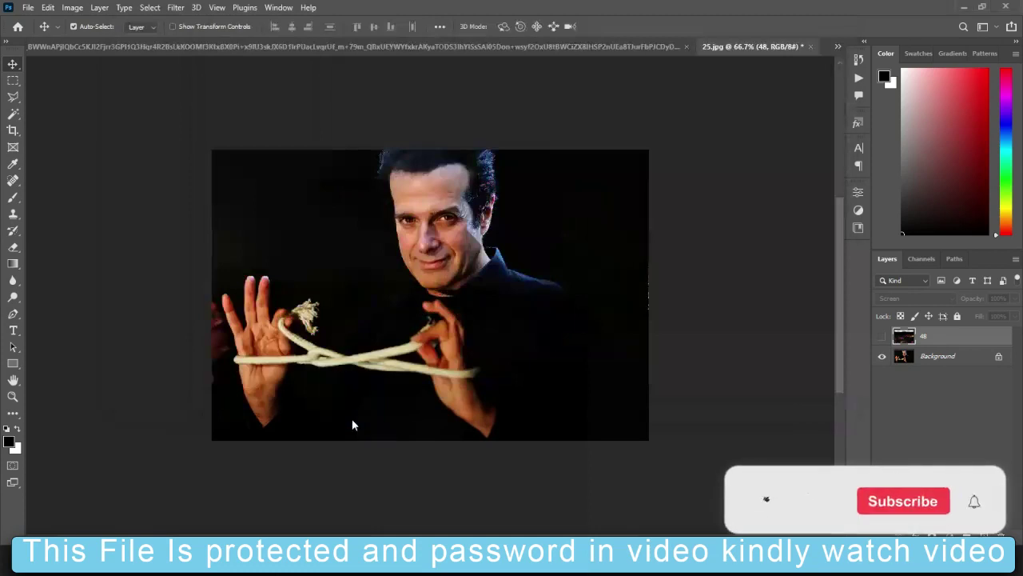
left_click_drag(384, 376, 349, 405)
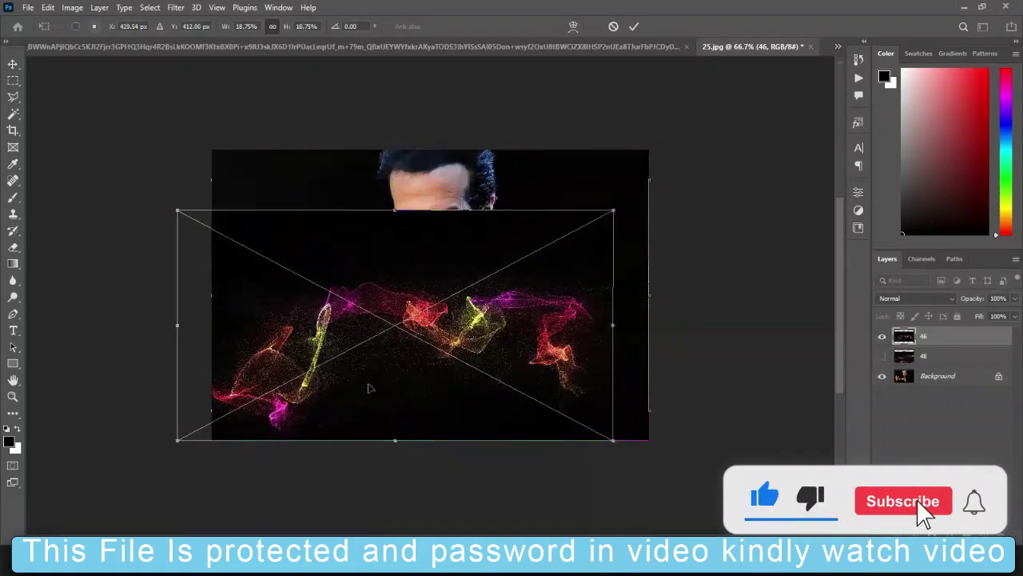
left_click(634, 26)
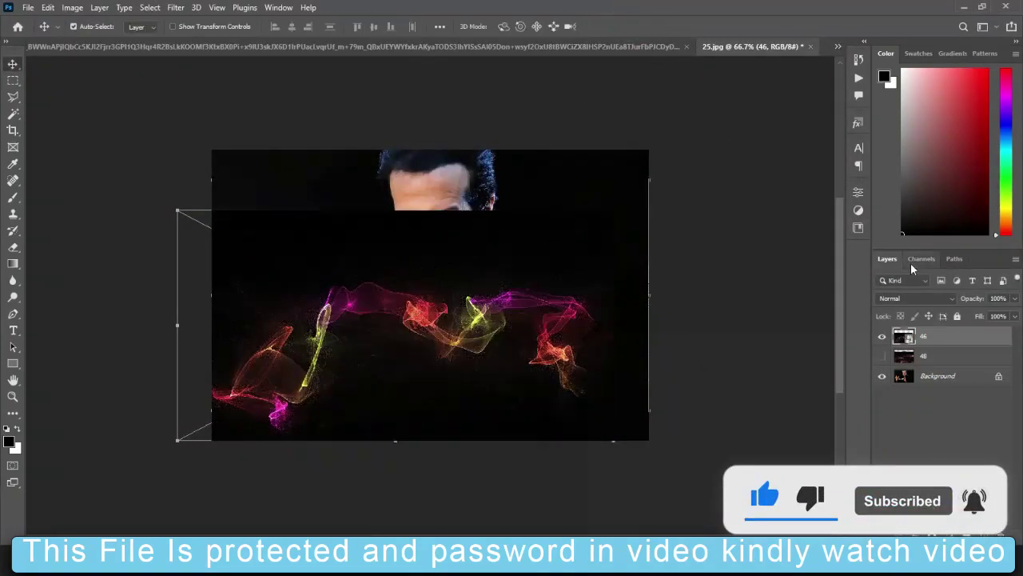
Set overlay 46 to Screen mode, move it left, and stretch it across the hands
left_click(950, 300)
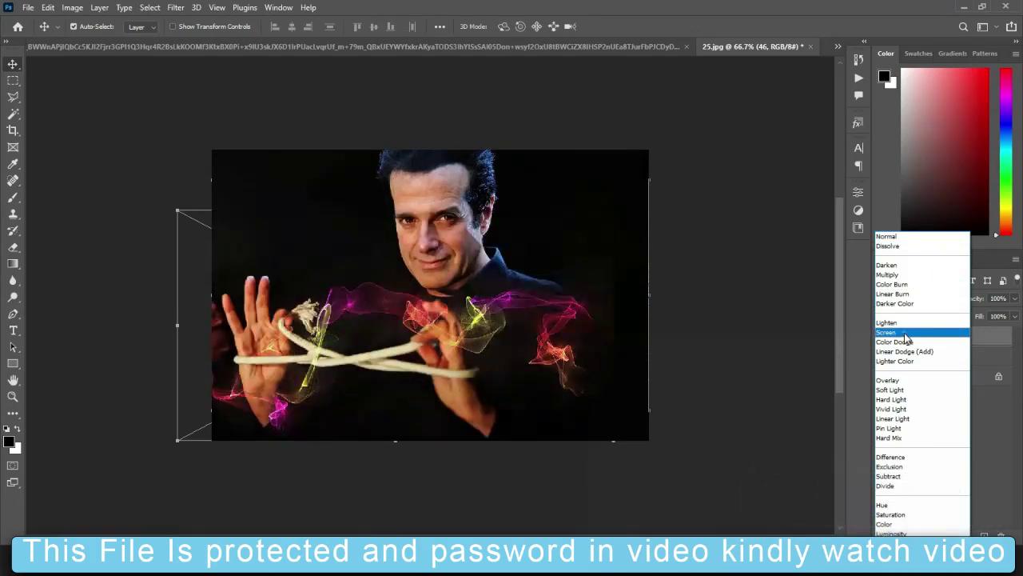
left_click(907, 332)
left_click_drag(459, 362, 442, 366)
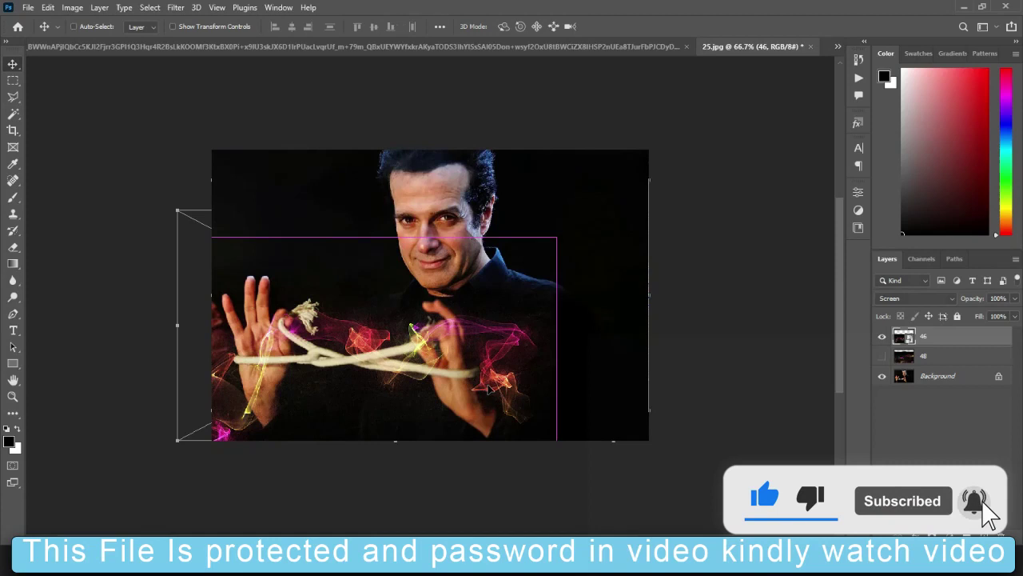
key("ctrl+t")
left_click_drag(556, 357, 629, 345)
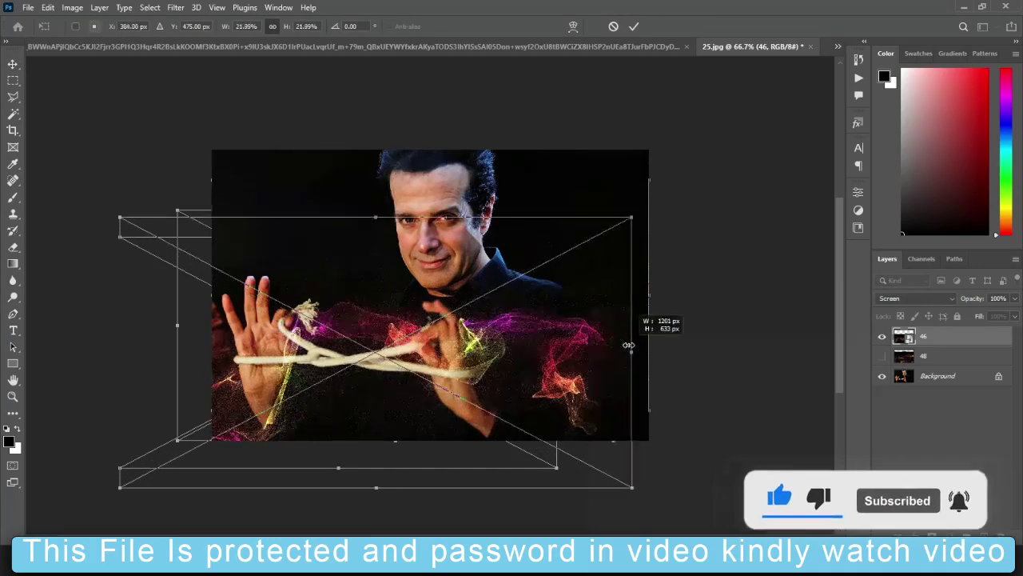
key("Return")
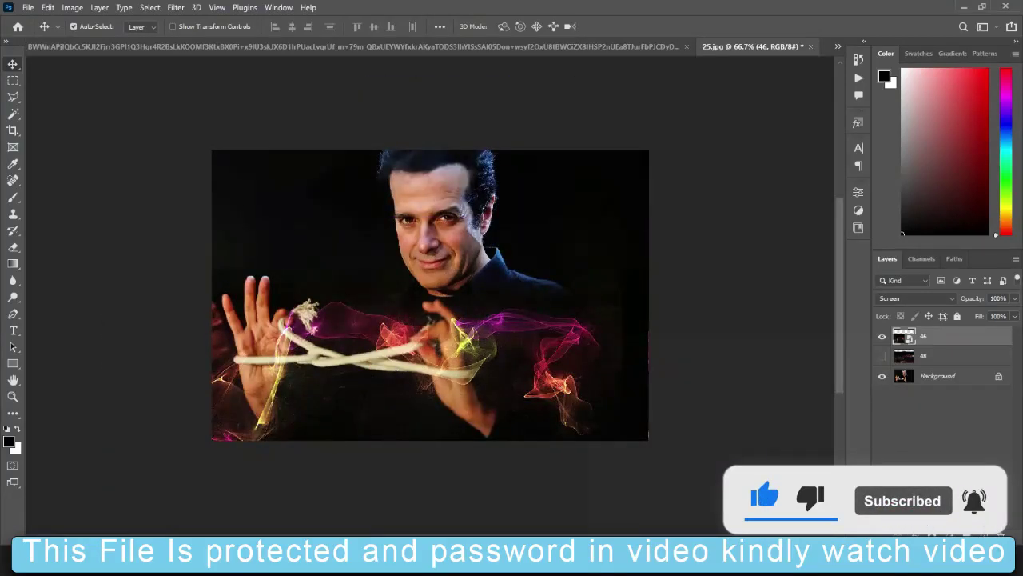
Try opening the Sleight photo in Photoshop 2022 and dismiss the could-not-complete error
left_click(511, 492)
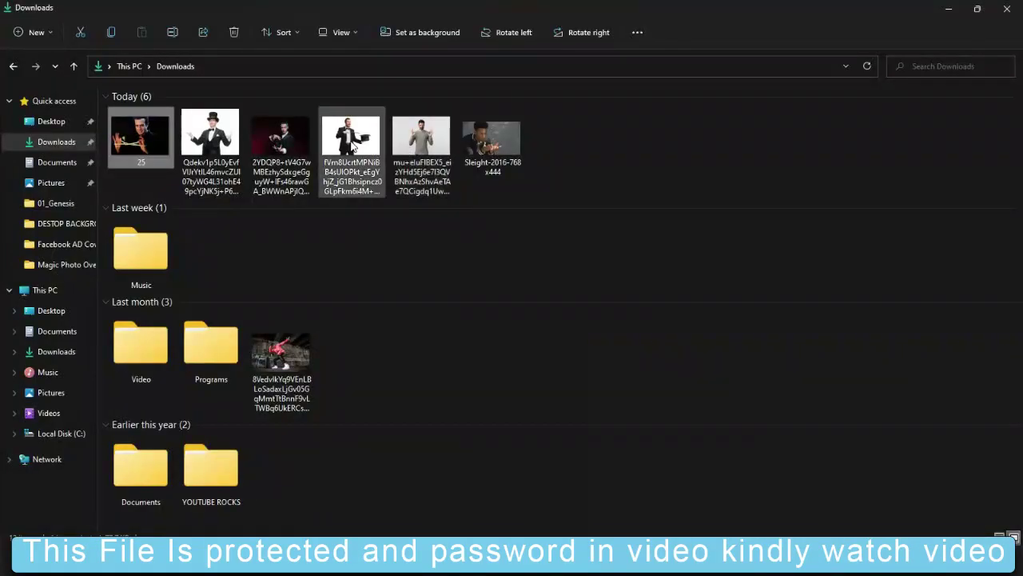
left_click(469, 144)
right_click(468, 146)
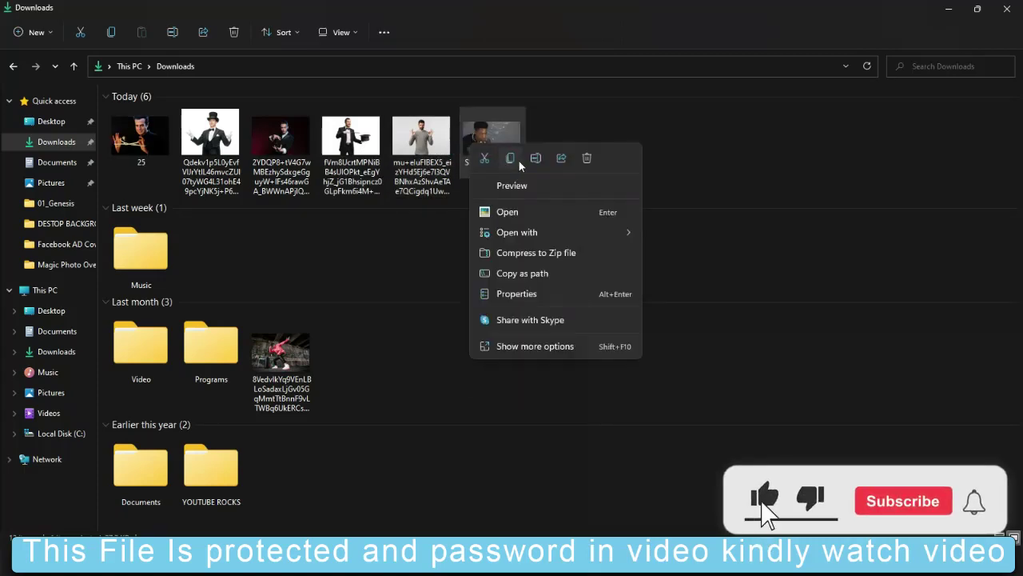
mouse_move(551, 232)
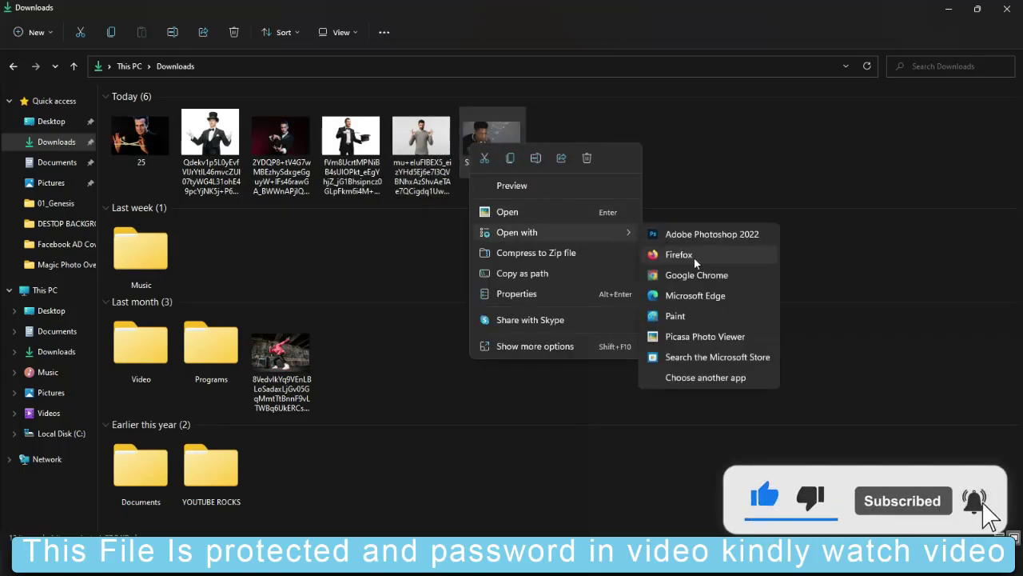
left_click(702, 237)
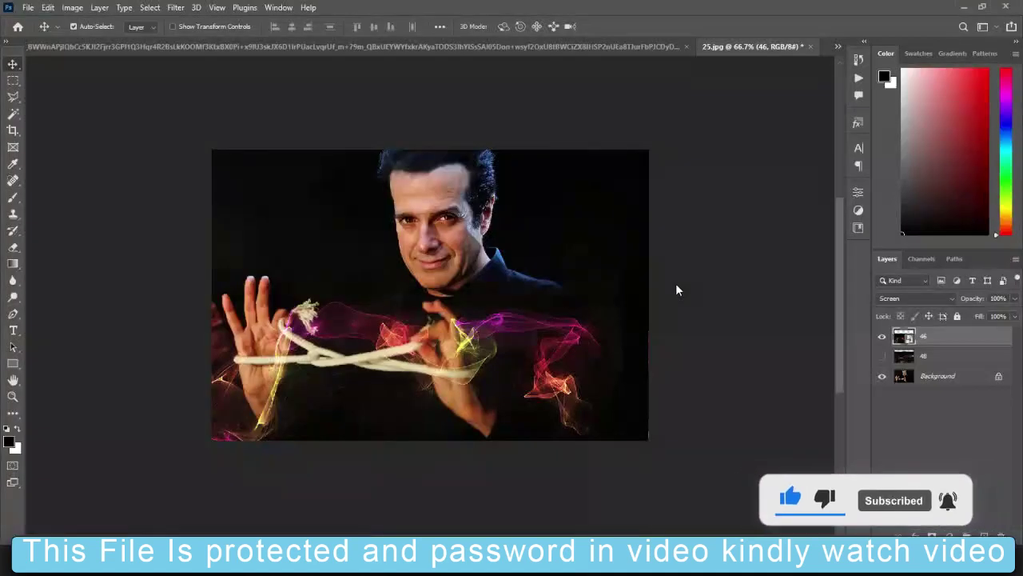
left_click(505, 210)
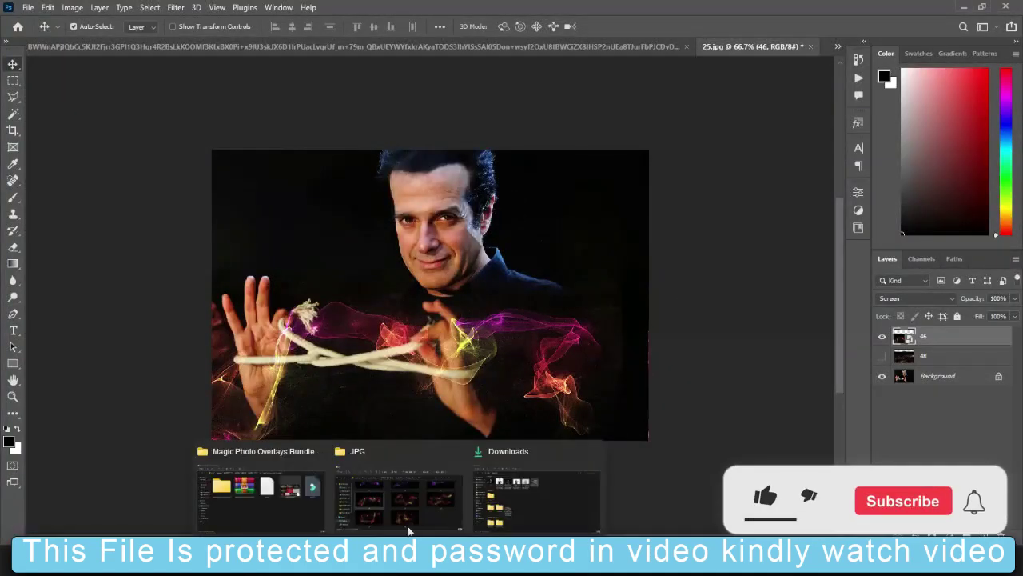
Open the dancer photo from Downloads with another app
left_click(552, 489)
right_click(286, 362)
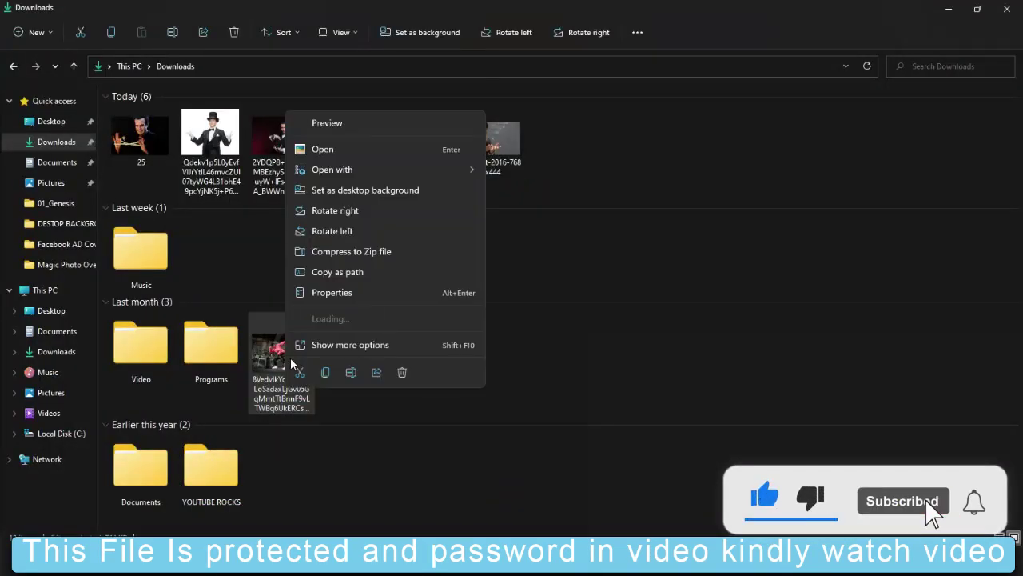
mouse_move(331, 169)
left_click(518, 194)
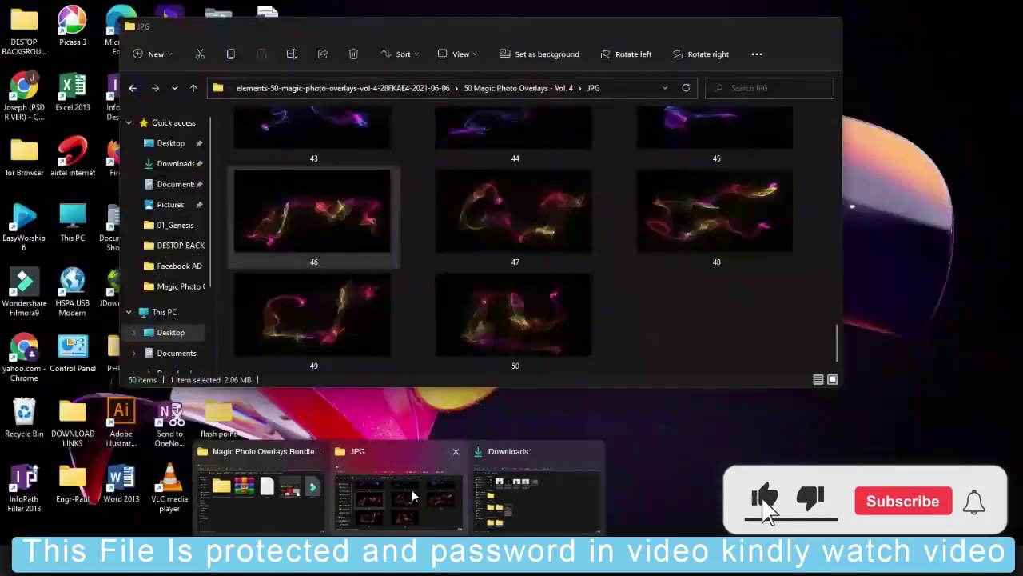
Navigate from Vol. 4 to the JPG folder of 50 Magic Photo Overlays - Vol. 3
left_click(396, 483)
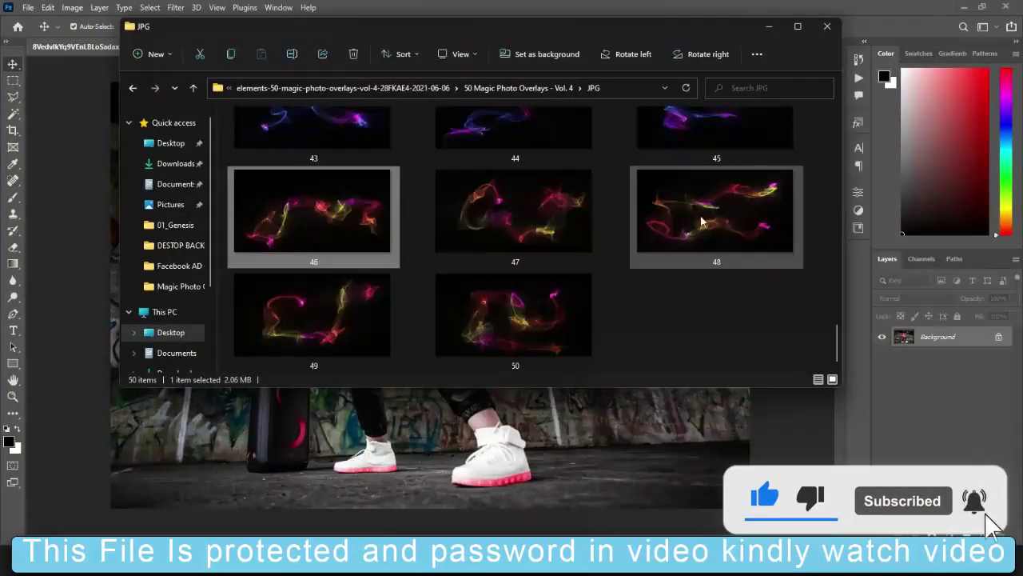
key("alt+Up")
key("alt+Up")
key("alt+Up")
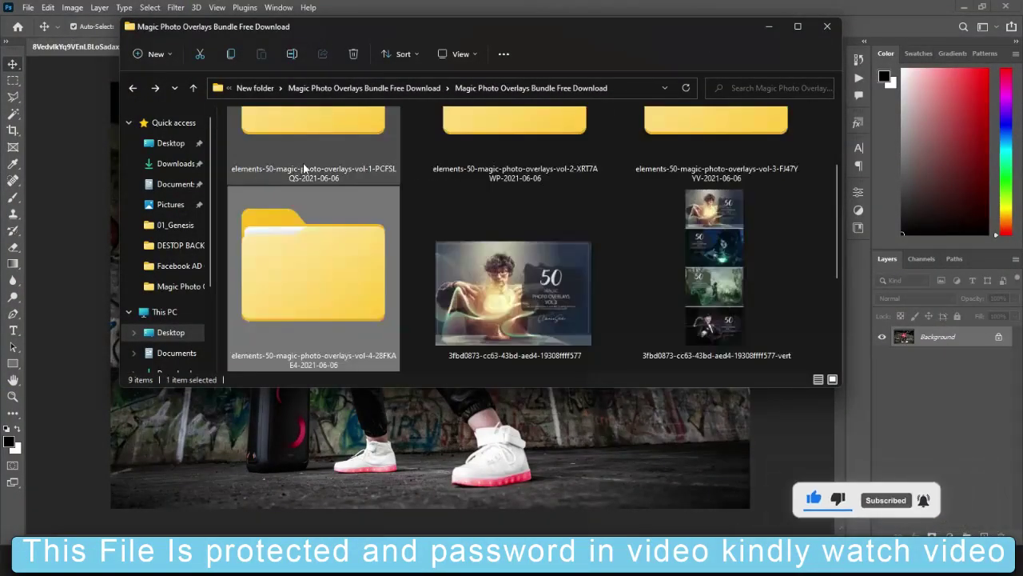
double_click(712, 176)
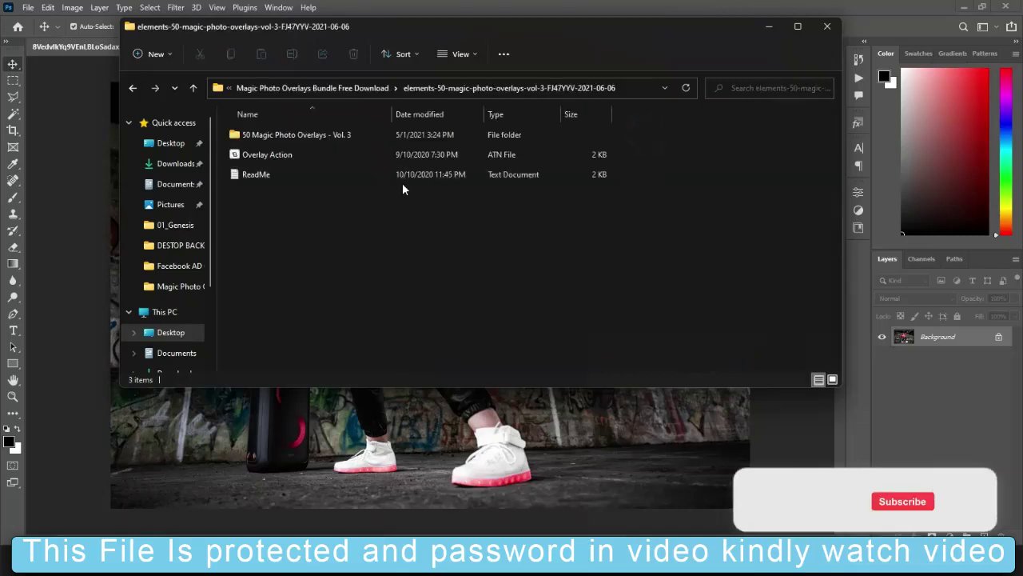
double_click(303, 135)
double_click(338, 136)
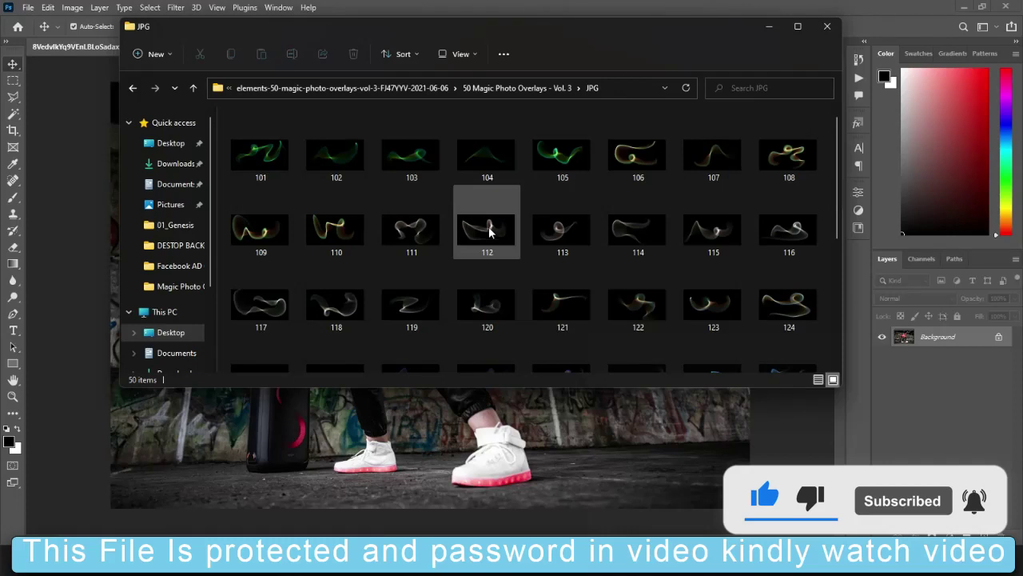
Preview overlays 105, 106 and 113, then open the Vol. 3 PNG folder and scroll down
left_click(576, 159)
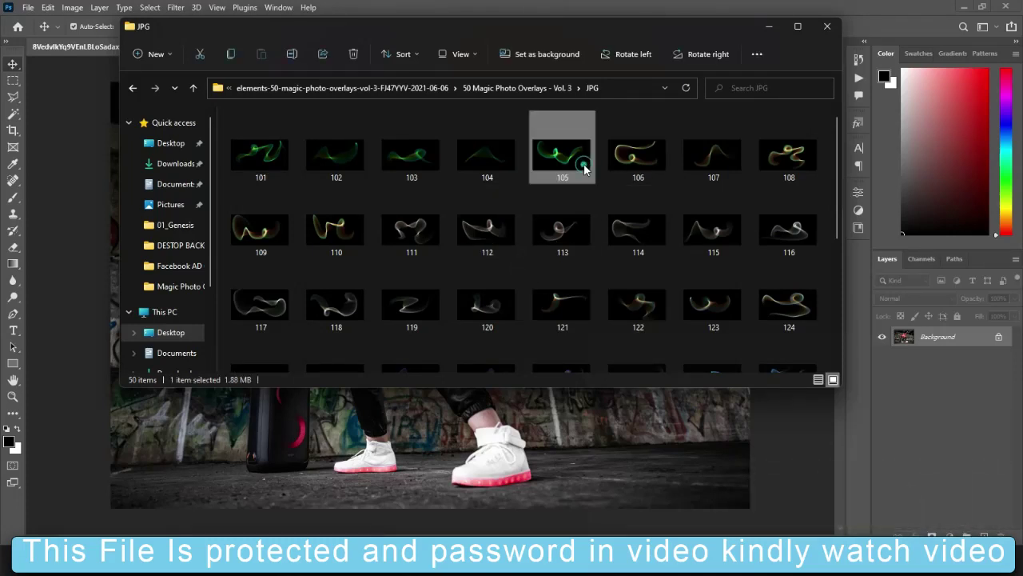
left_click(628, 155)
left_click(564, 233)
key("BackSpace")
double_click(263, 156)
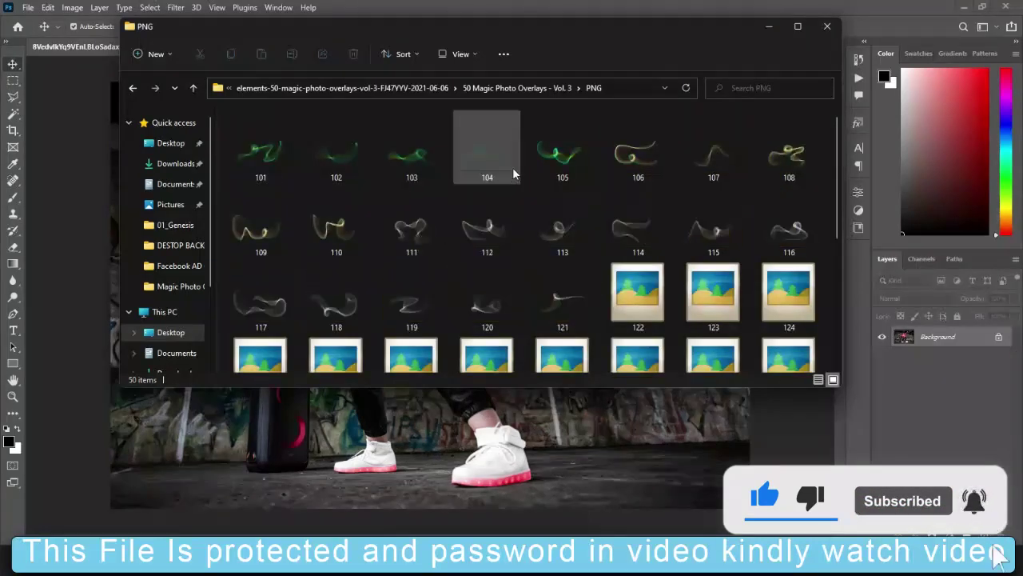
left_click(564, 155)
scroll(565, 258, "down", 3)
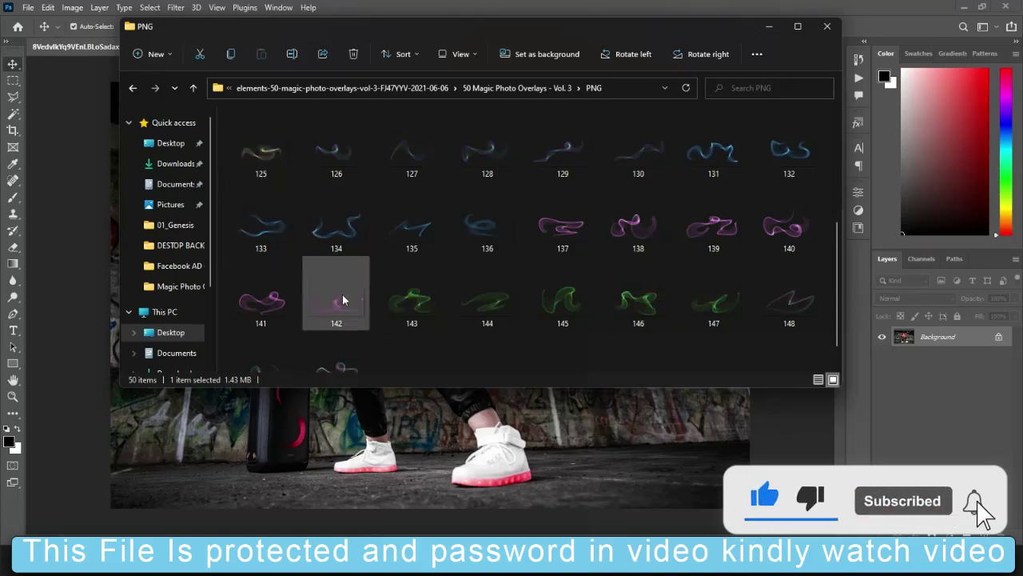
Place purple overlay 142 over the dancer photo, enlarged and moved up, then select the Background layer
left_click_drag(341, 302, 397, 449)
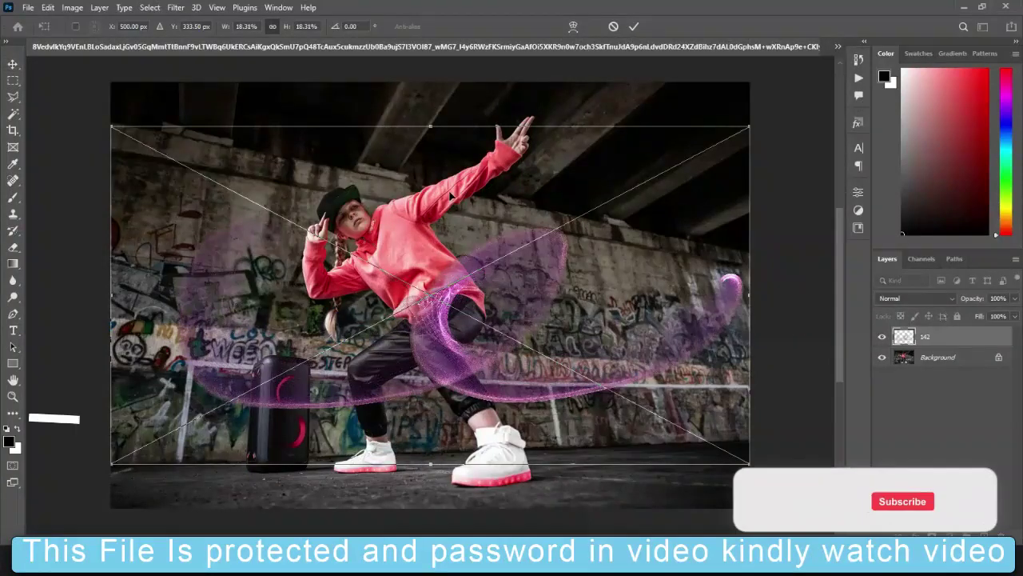
mouse_move(433, 129)
left_mouse_down()
mouse_move(404, 148)
mouse_move(394, 100)
left_mouse_up()
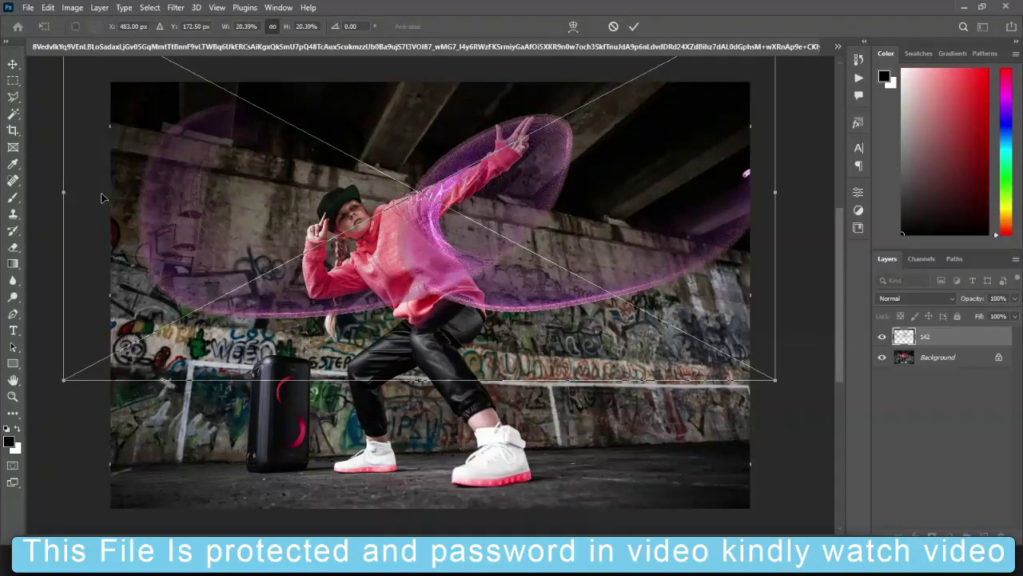
key("Return")
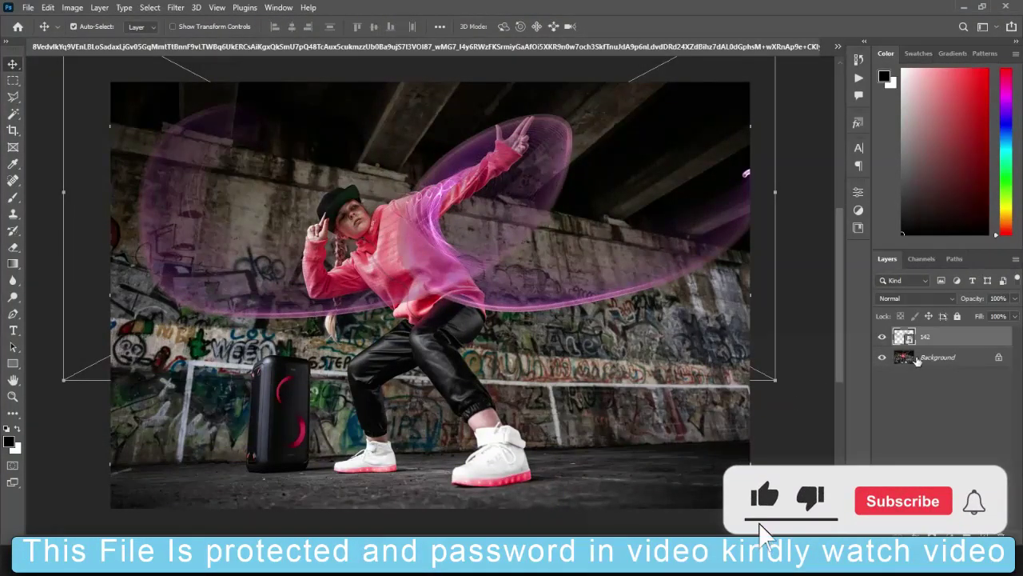
left_click(917, 360)
left_click(951, 525)
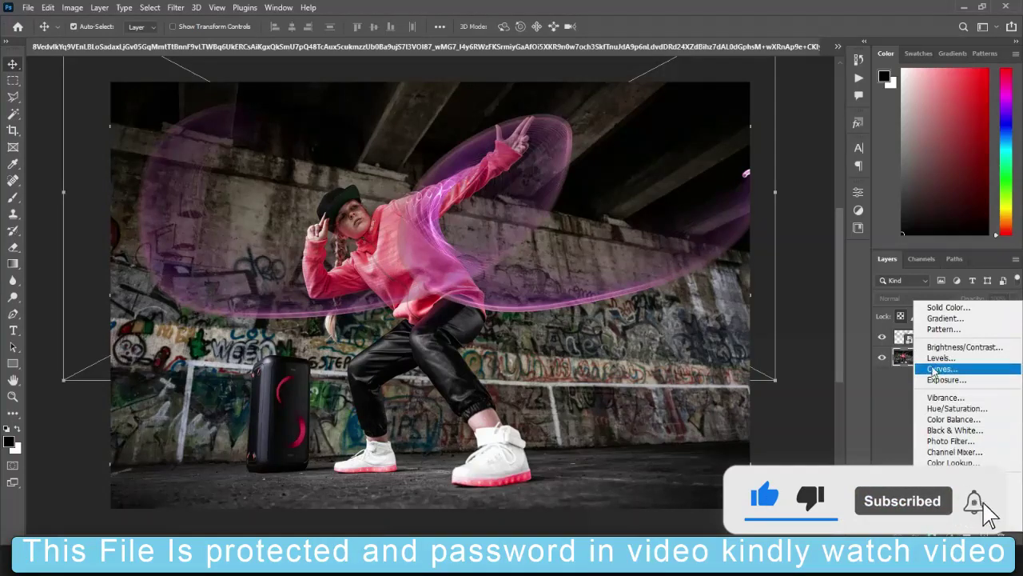
Add a Curves adjustment with the midpoint pulled down to darken the photo, and hide layer 142
left_click(933, 369)
left_click_drag(782, 303, 777, 326)
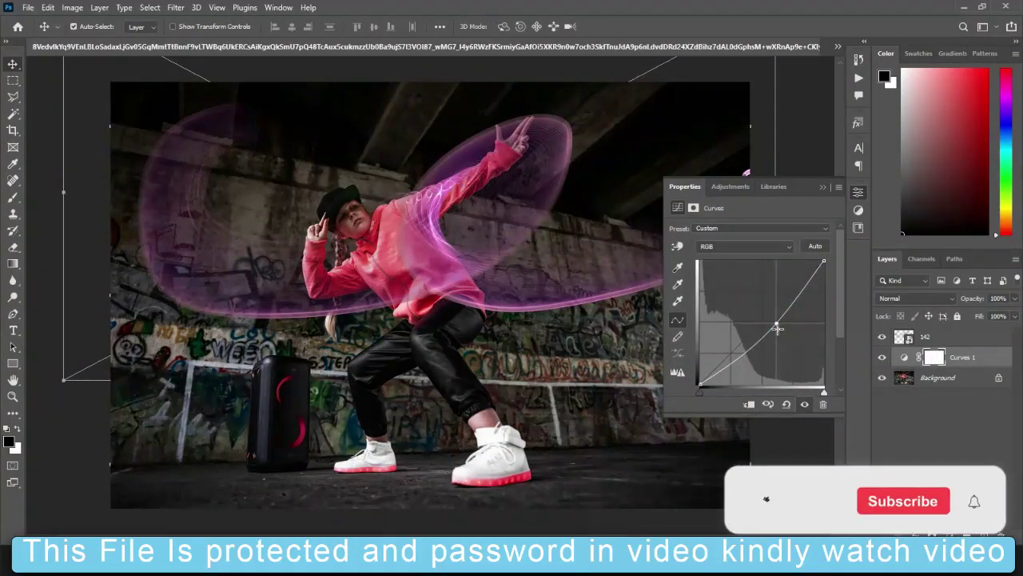
left_click(823, 187)
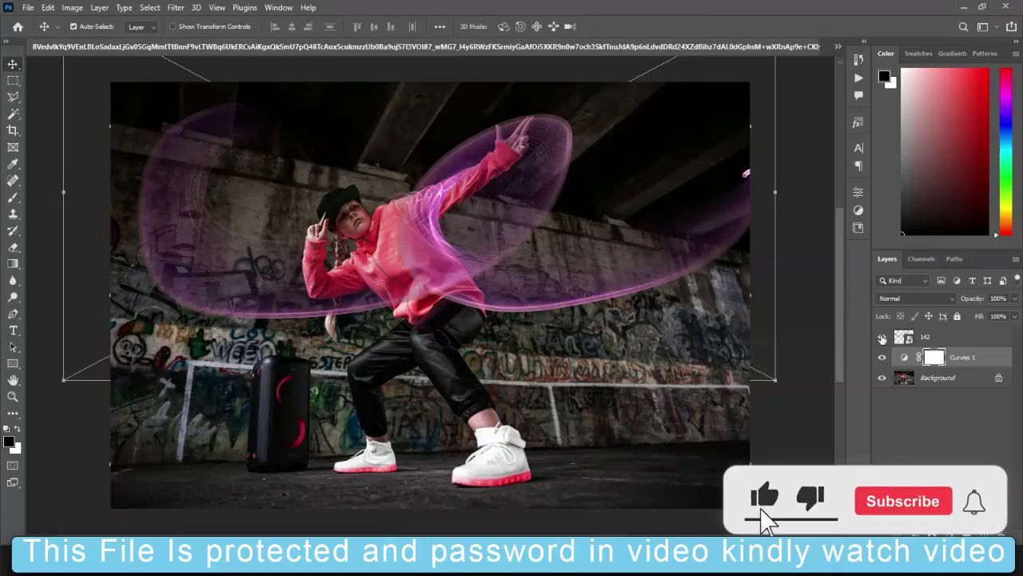
left_click(882, 337)
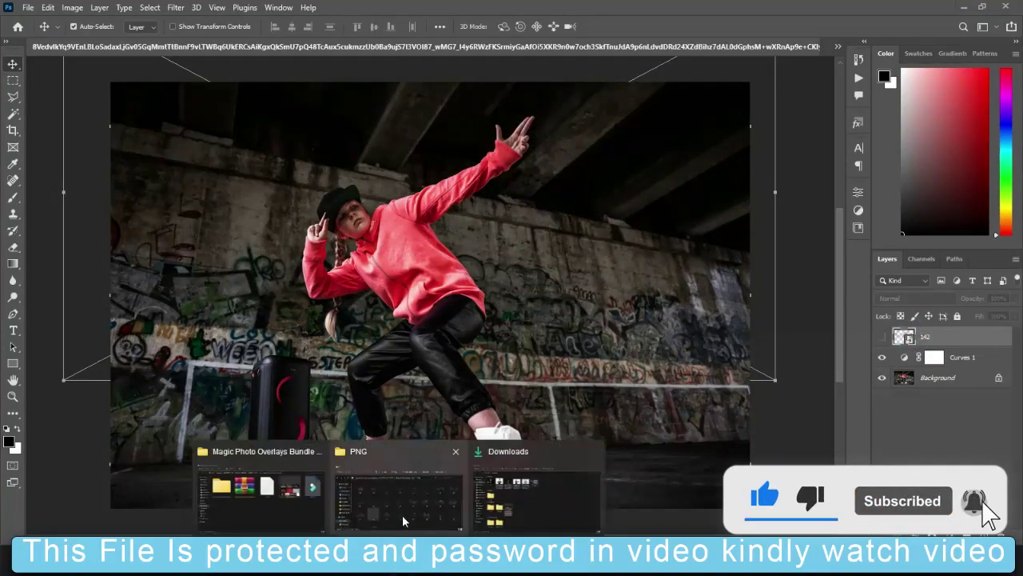
In Explorer, navigate to the 50 Magic Photo Overlays - Vol. 1 JPG folder
left_click(399, 514)
left_click(644, 307)
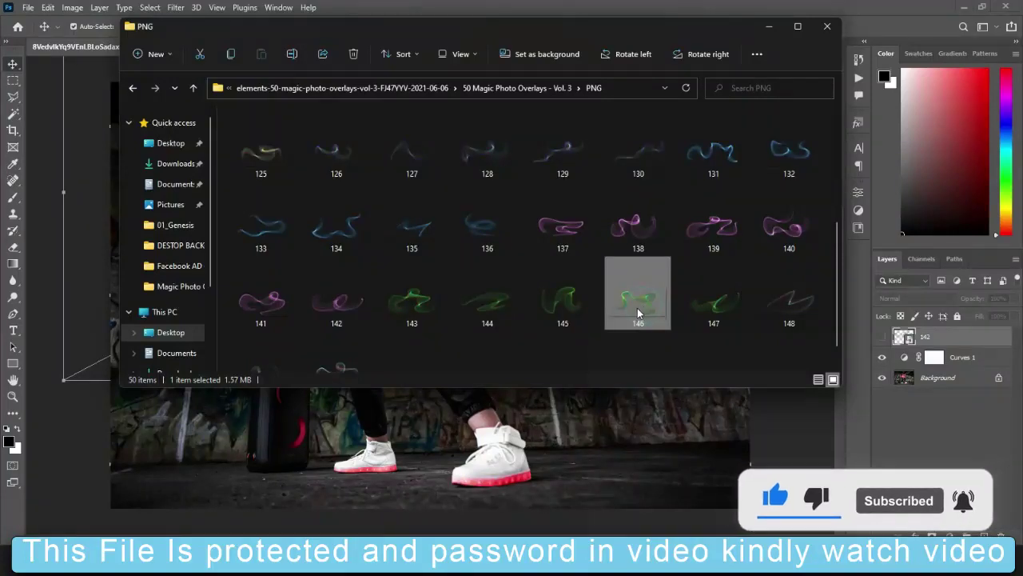
key("alt+Up")
key("alt+Up")
key("alt+Up")
double_click(345, 200)
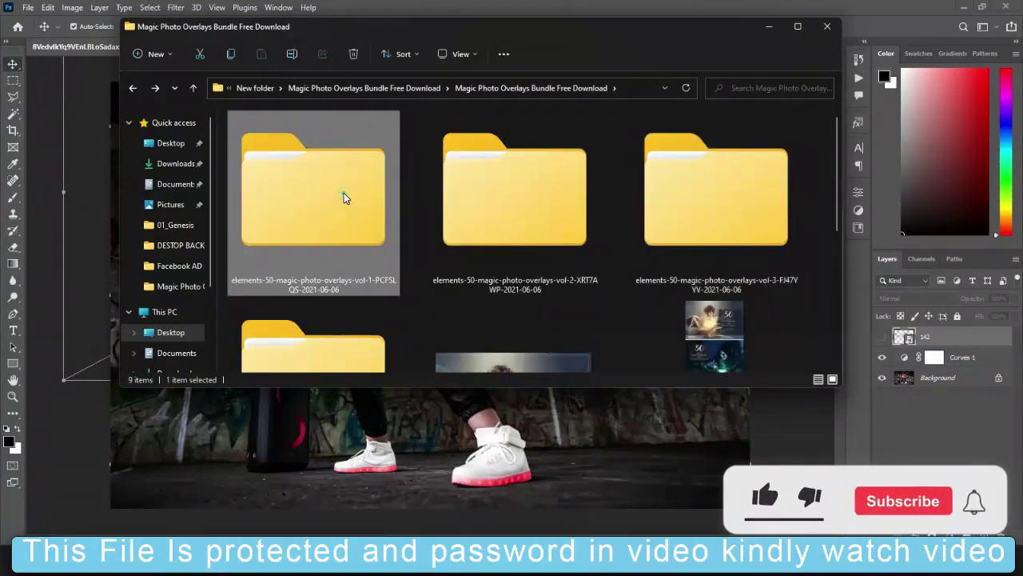
double_click(331, 189)
double_click(313, 223)
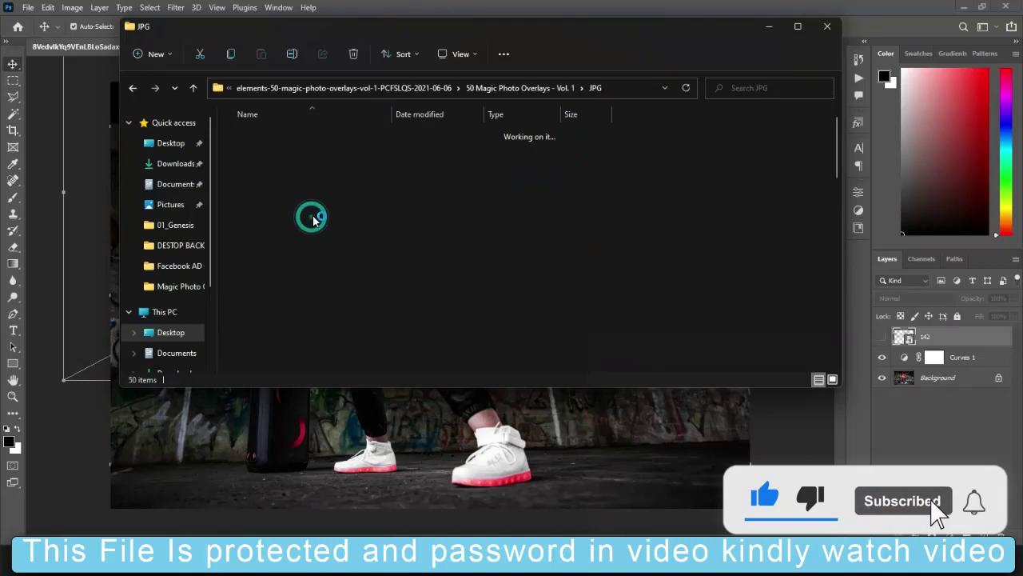
left_click(331, 222)
Place overlay 20 above the dancer, moved up, and set its blend mode to Screen
left_click_drag(408, 320, 446, 410)
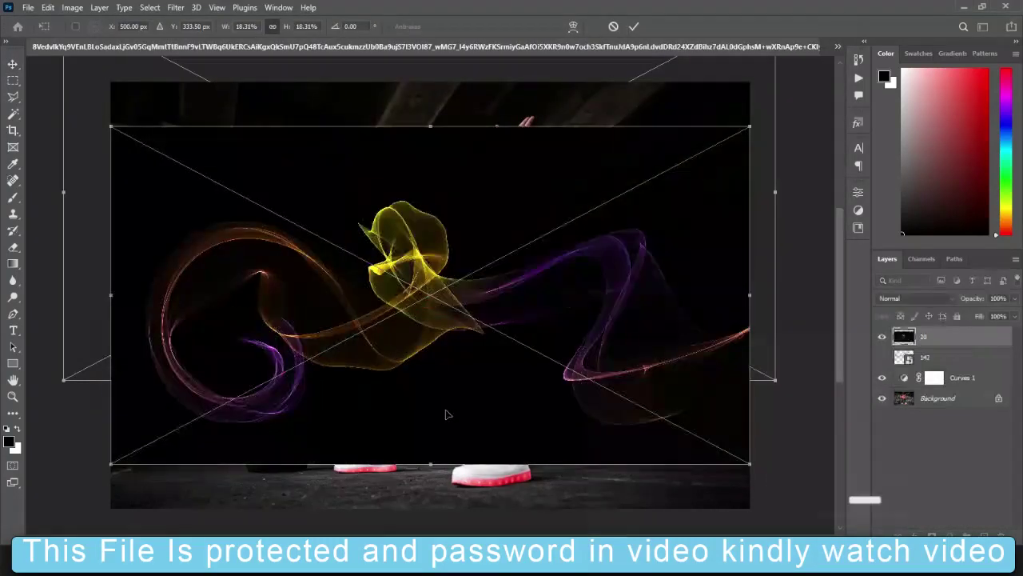
left_click_drag(445, 229, 446, 179)
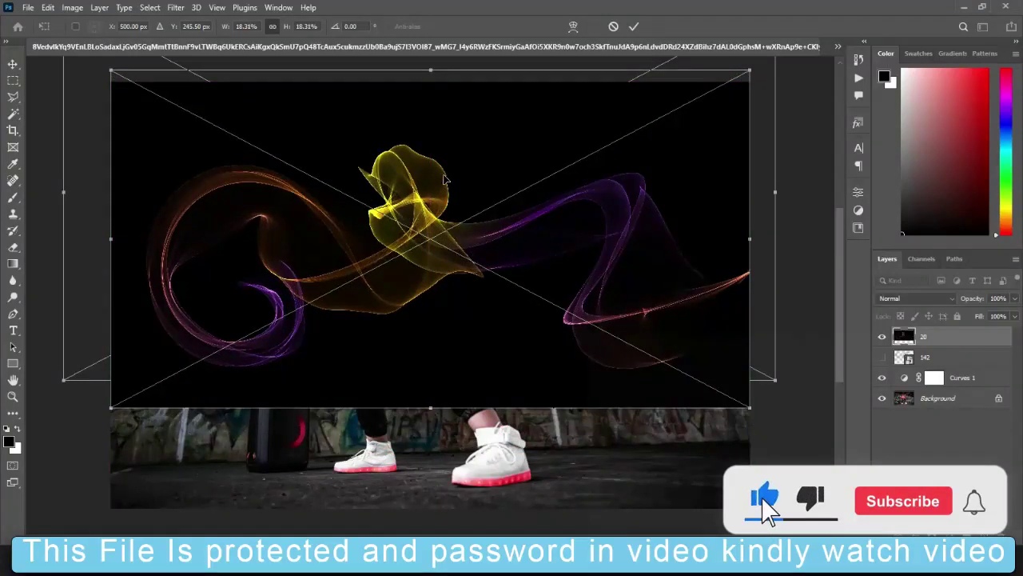
key("Return")
scroll(919, 299, "down", 4)
scroll(927, 304, "down", 1)
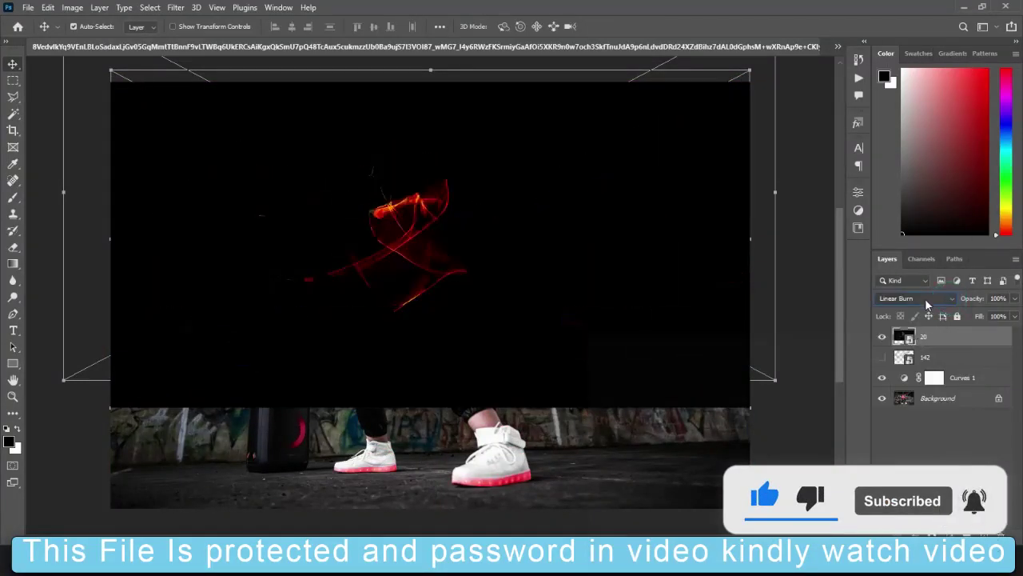
left_click(931, 298)
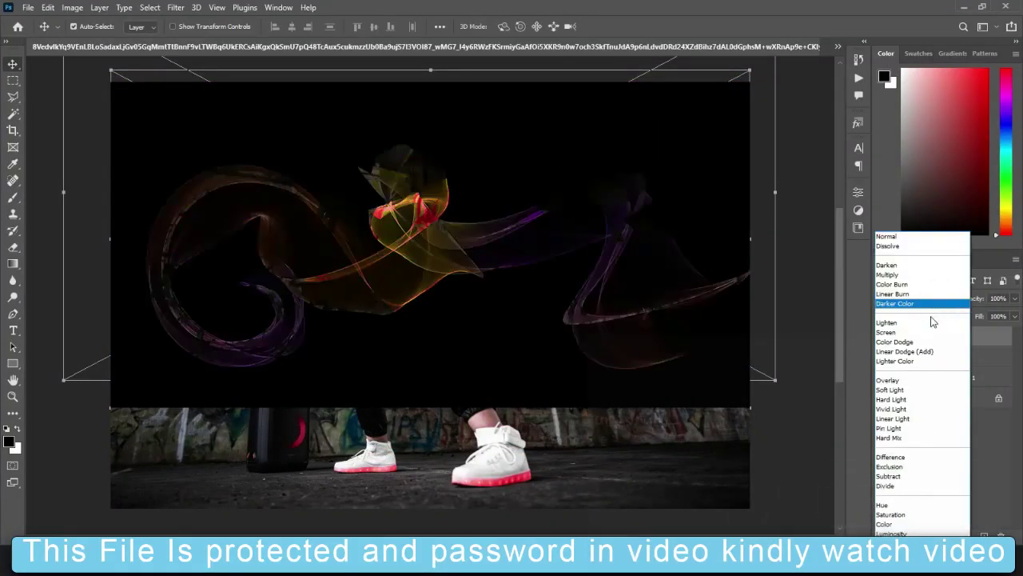
left_click(903, 333)
left_click_drag(452, 254, 542, 195)
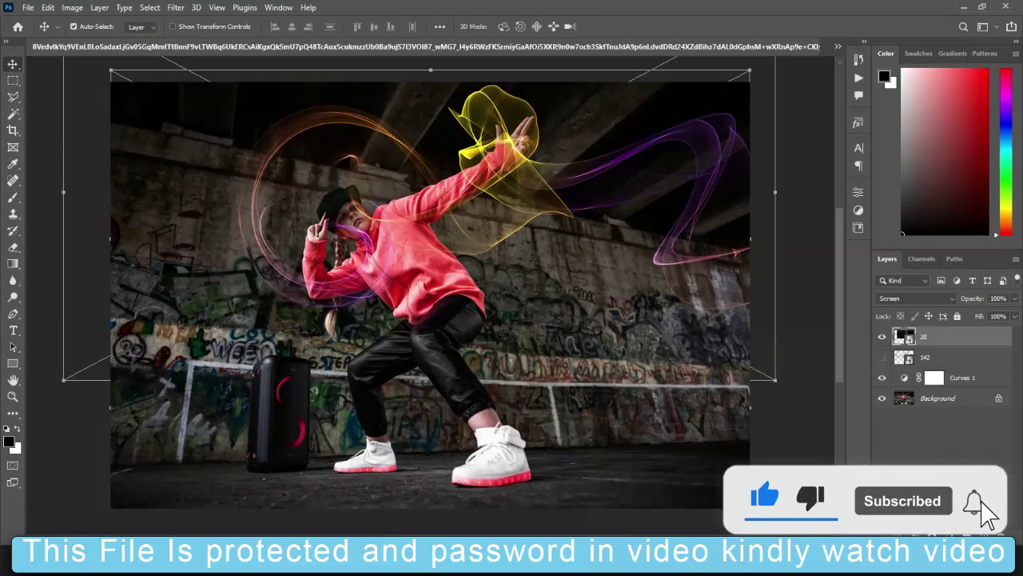
Bring File Explorer forward, maximize it, and go up two levels to the overlay bundle folder
left_click(402, 494)
left_click(795, 26)
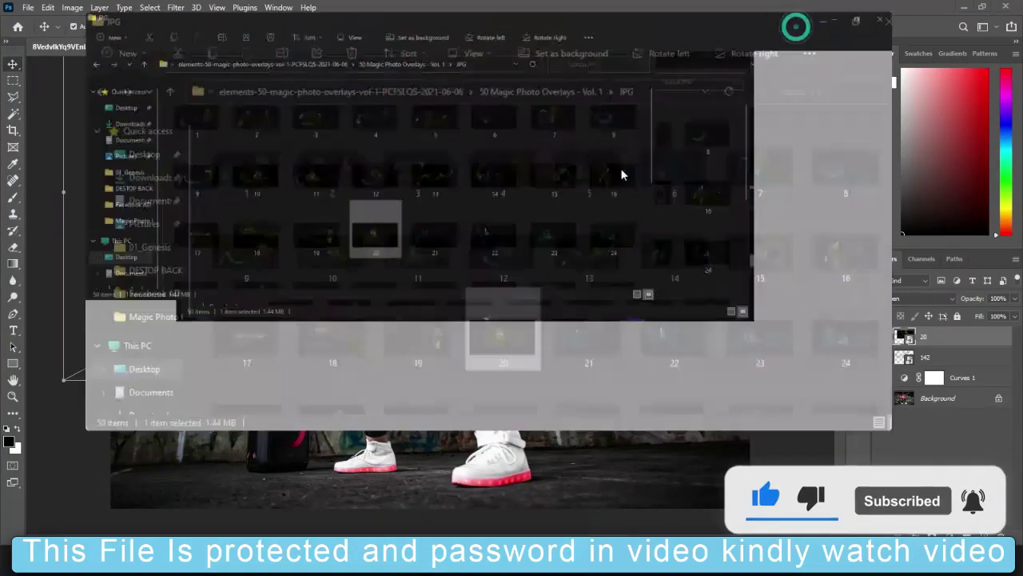
key("alt+Up")
key("alt+Up")
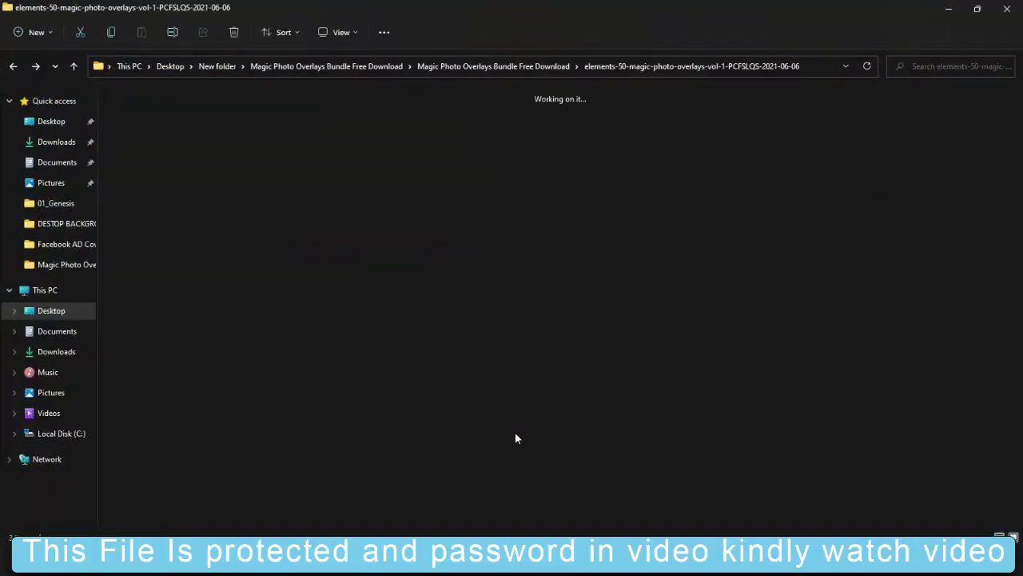
key("alt+Up")
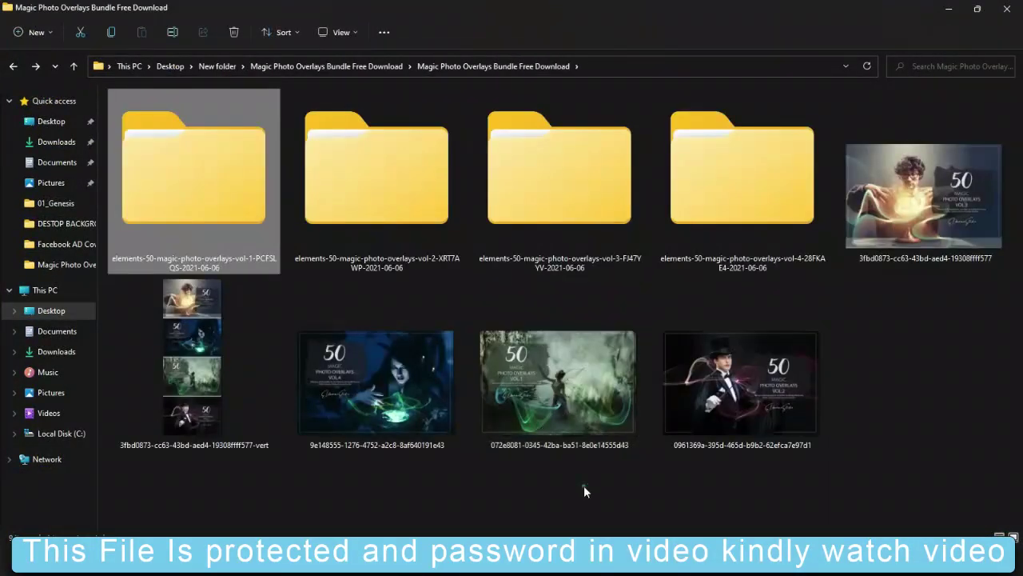